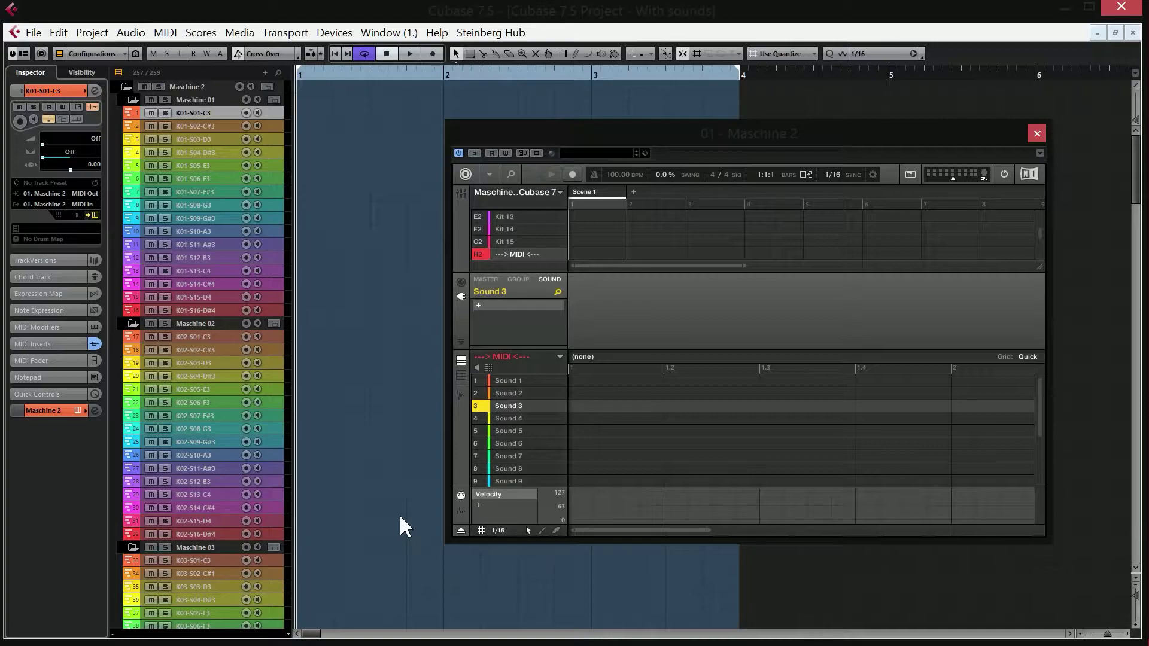
- Create an empty MIDI part on K01-S01-C3 and open it in the Key Editor
scroll(1040, 235, "up", 4)
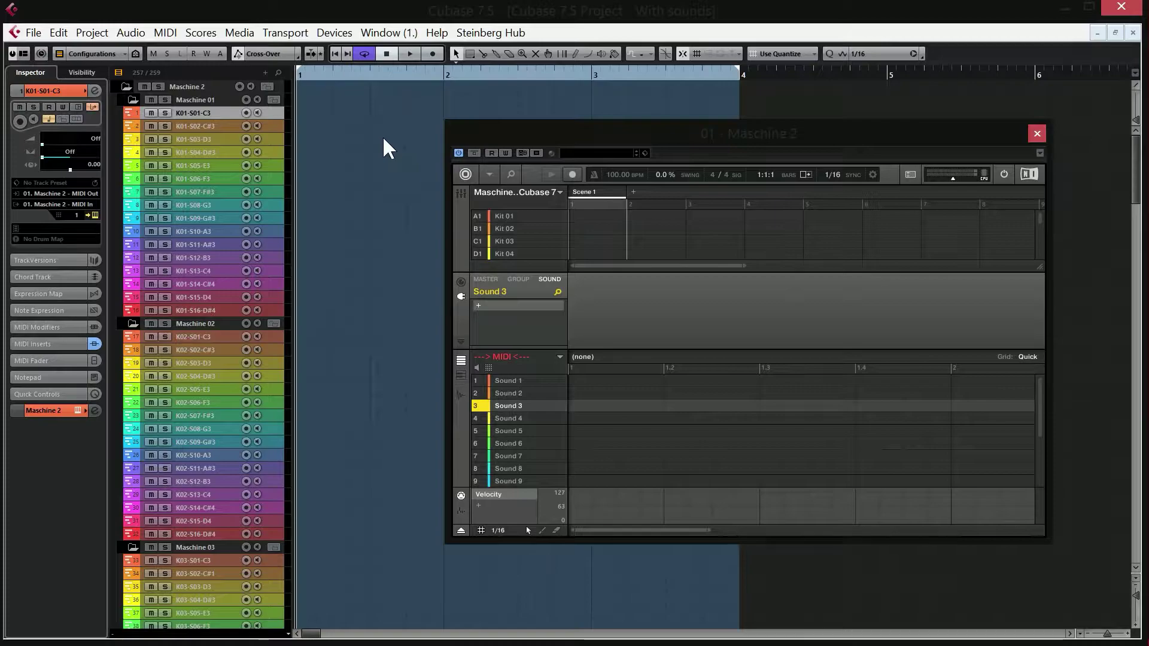
double_click(329, 115)
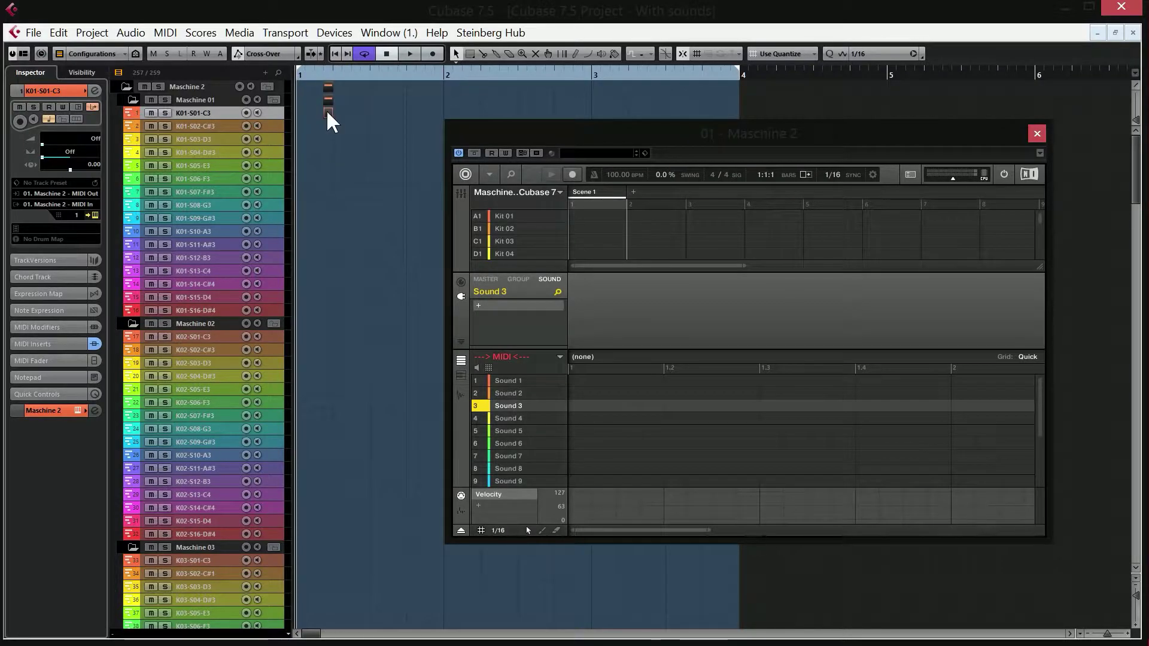
double_click(328, 114)
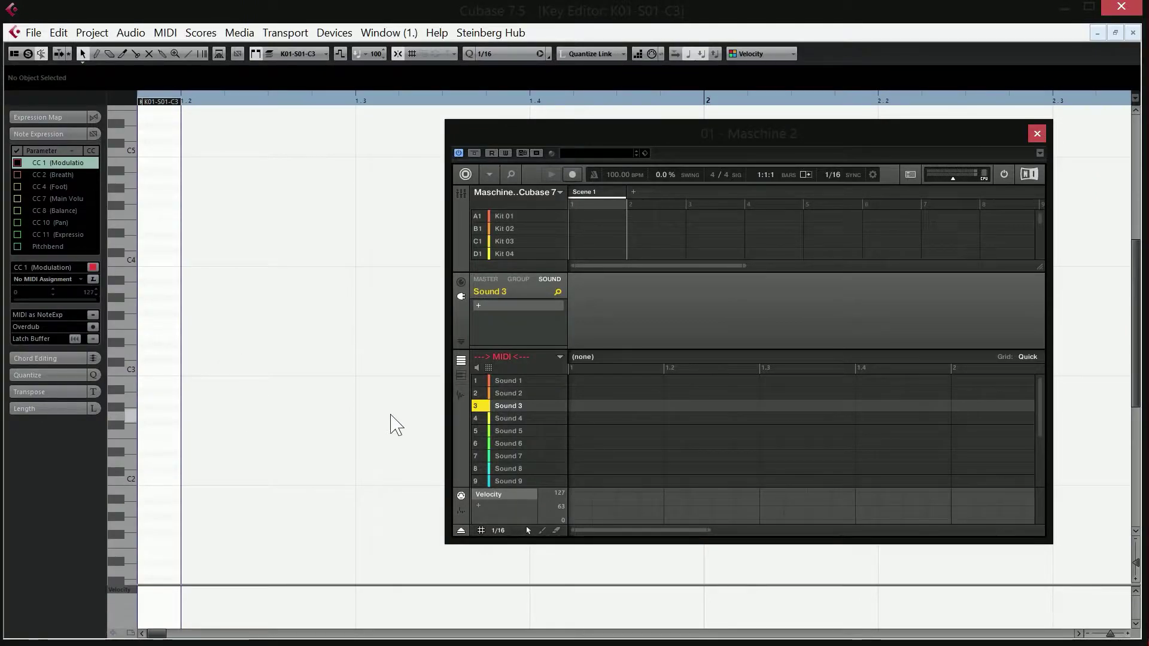
left_click_drag(583, 134, 557, 141)
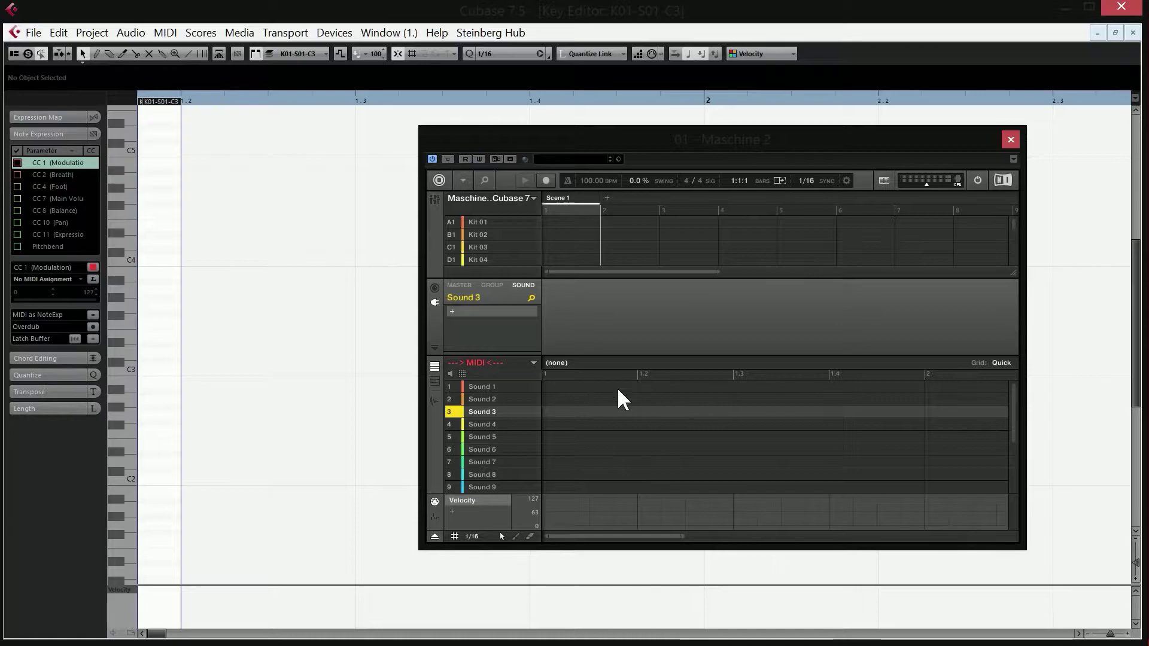
- Reopen the K01-S01-C3 part in the Key Editor and zoom in on its start
left_click(1132, 34)
double_click(330, 118)
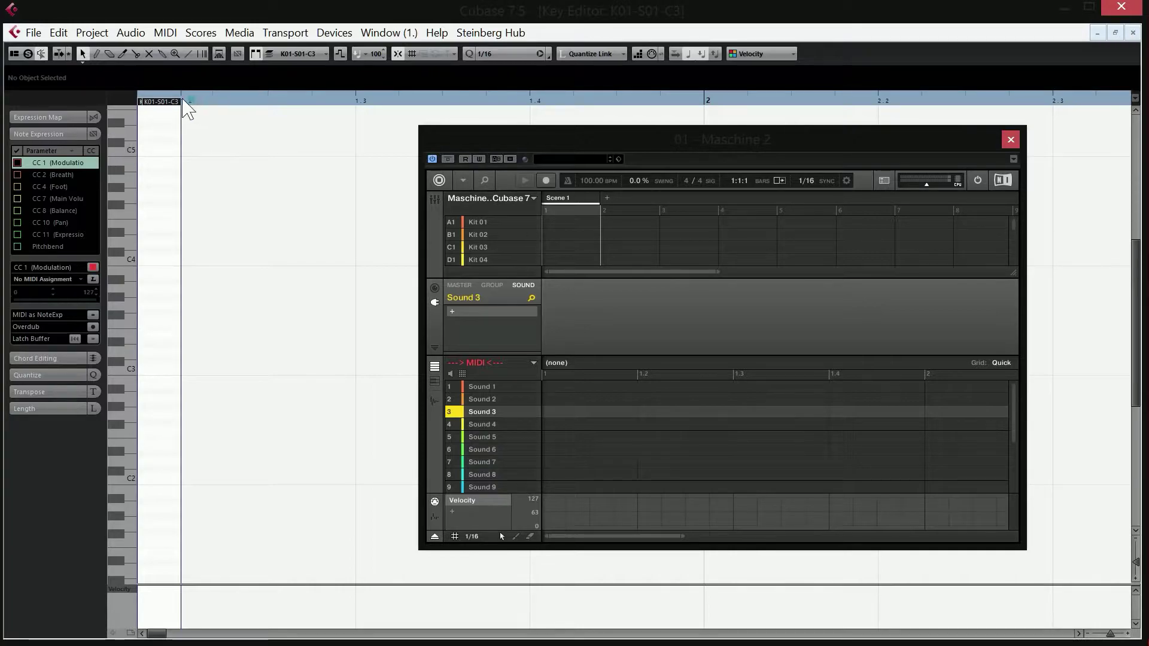
scroll(143, 132, "left", 3)
left_click_drag(262, 103, 275, 162)
left_click_drag(580, 146, 659, 190)
left_click(1134, 33)
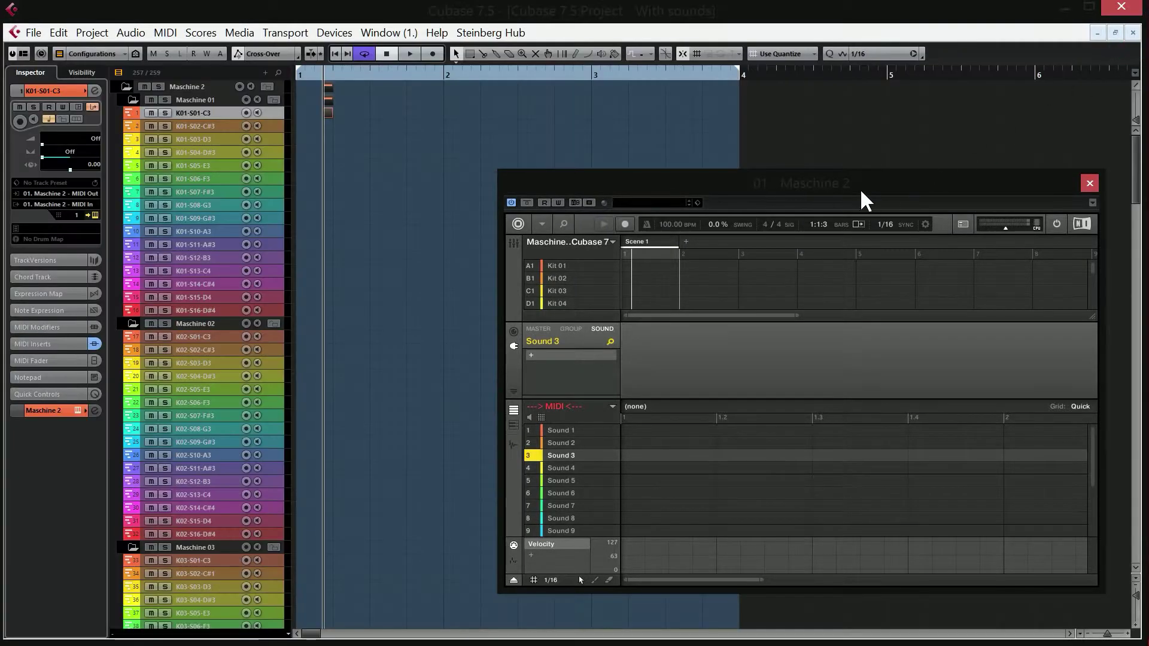
left_click_drag(877, 193, 864, 171)
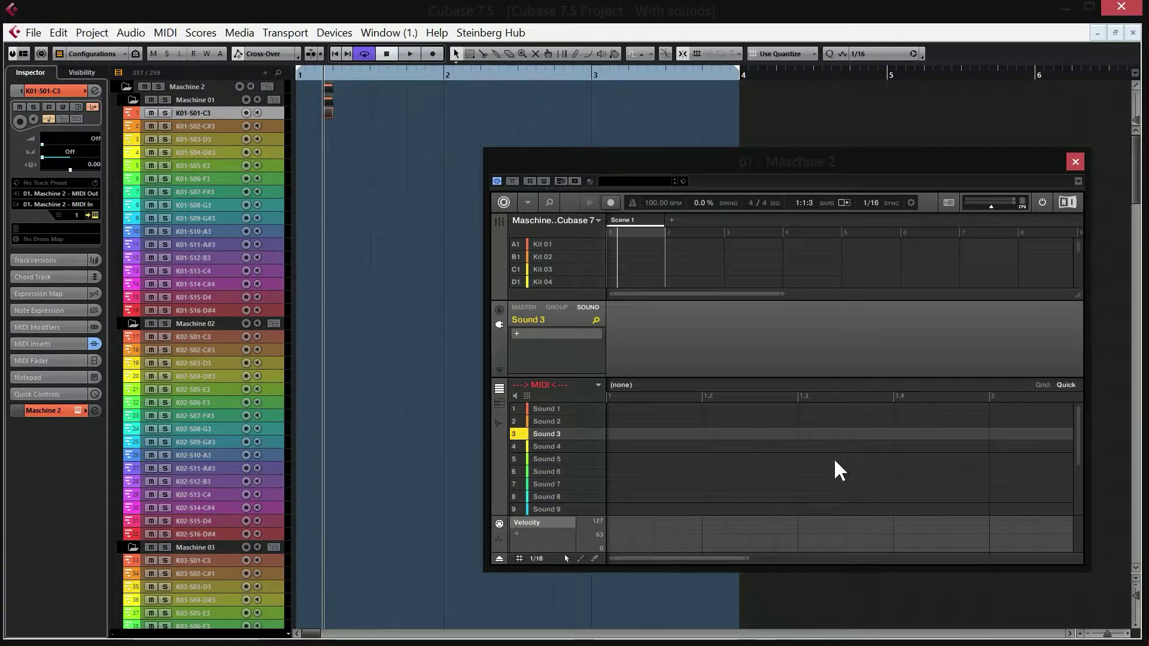
left_click(329, 115)
- Record a Maschine pad pattern onto the MIDI 241 track
left_click(330, 121)
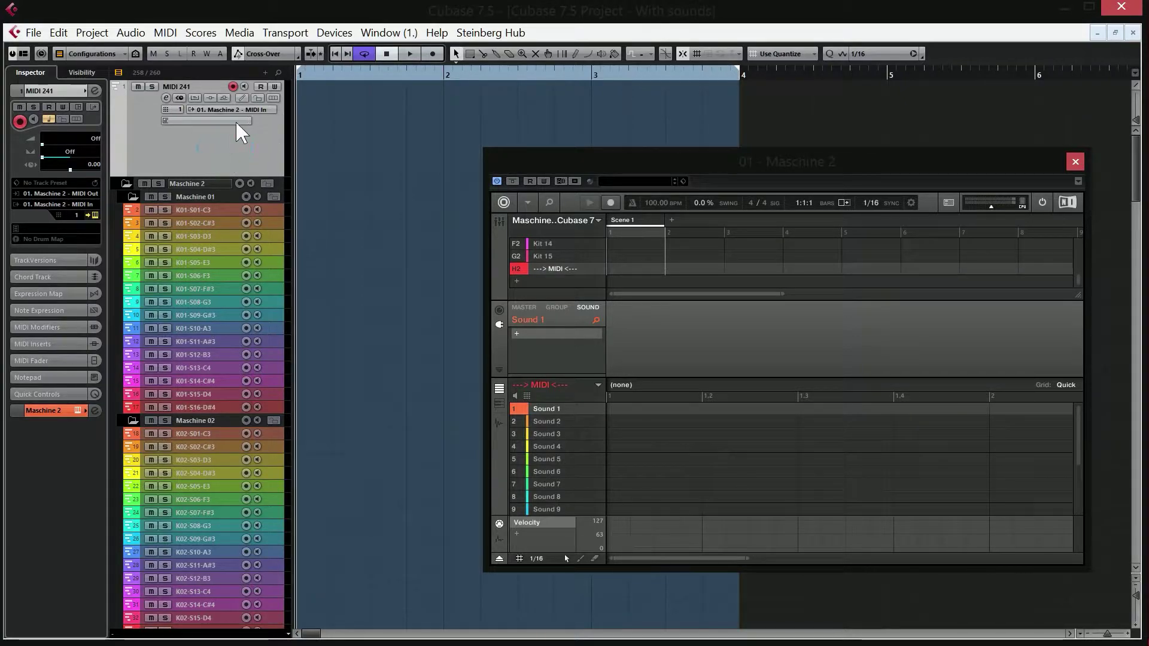
left_click(432, 54)
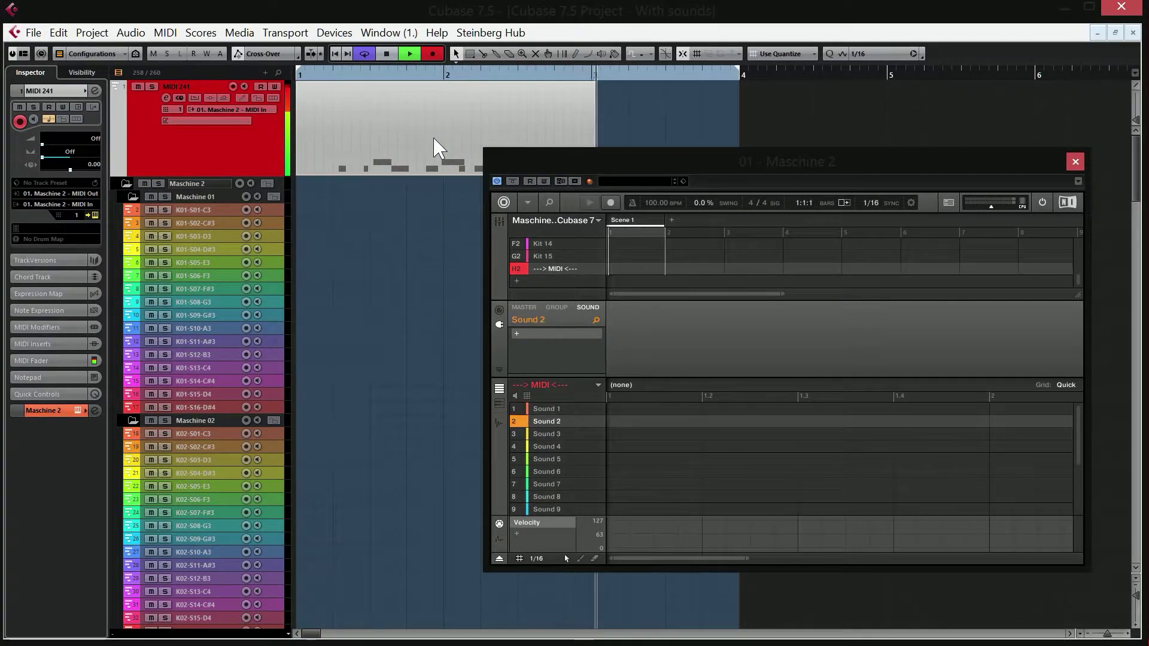
key("space")
- Move the Maschine 2 window lower and select and deselect the recorded MIDI part
left_click_drag(623, 162, 633, 207)
left_click(816, 124)
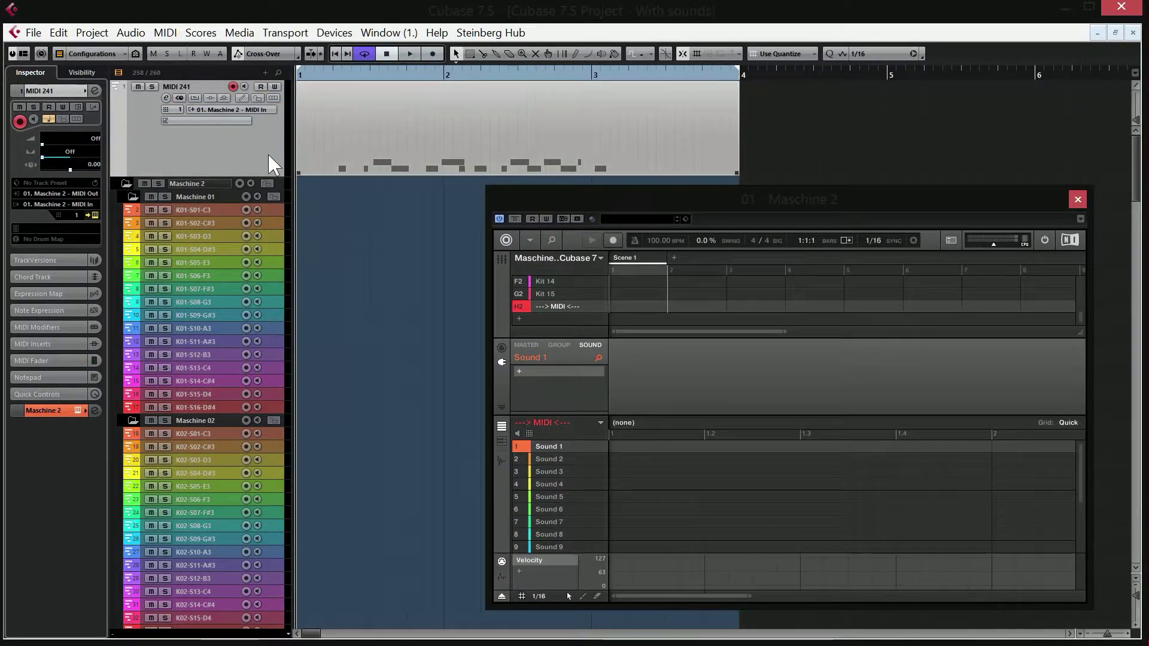
left_click(545, 153)
left_click(890, 157)
left_click(648, 149)
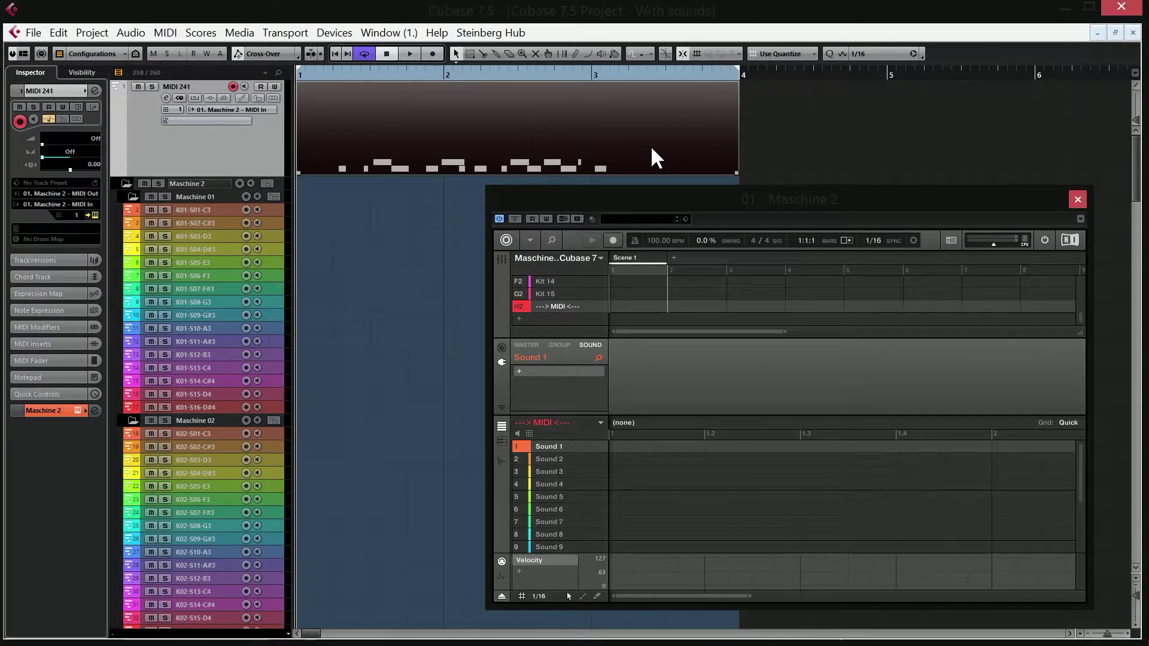
left_click(811, 165)
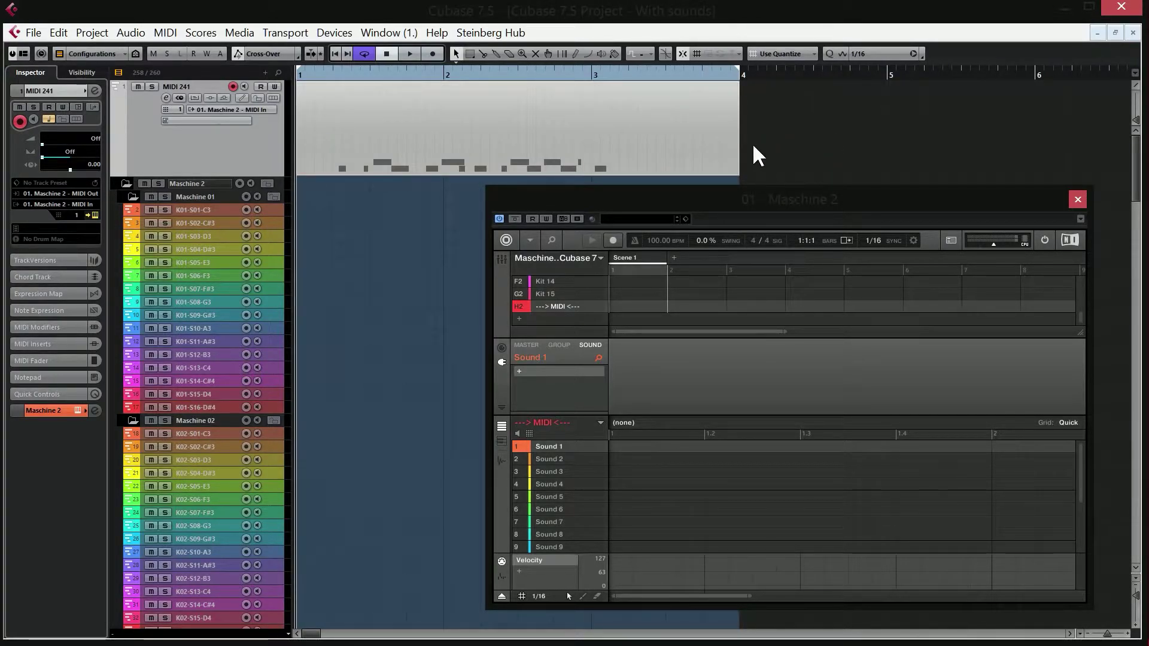
- Open the recorded part, close Maschine 2, then zoom and select its C3 and C#3 notes
double_click(664, 126)
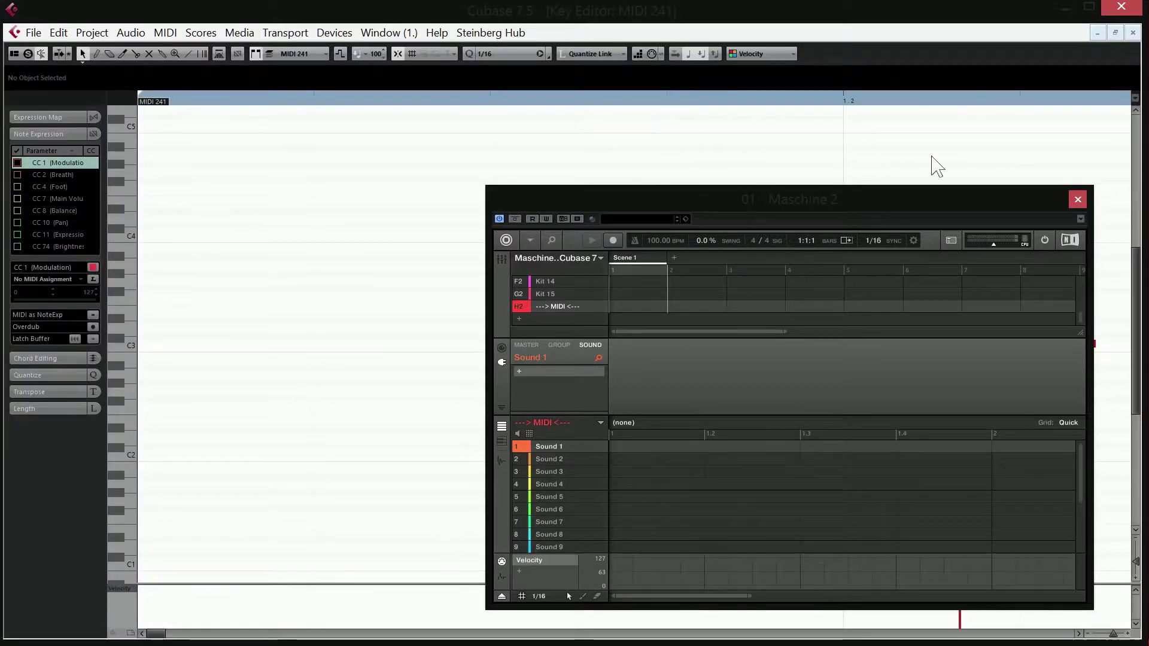
left_click(1078, 199)
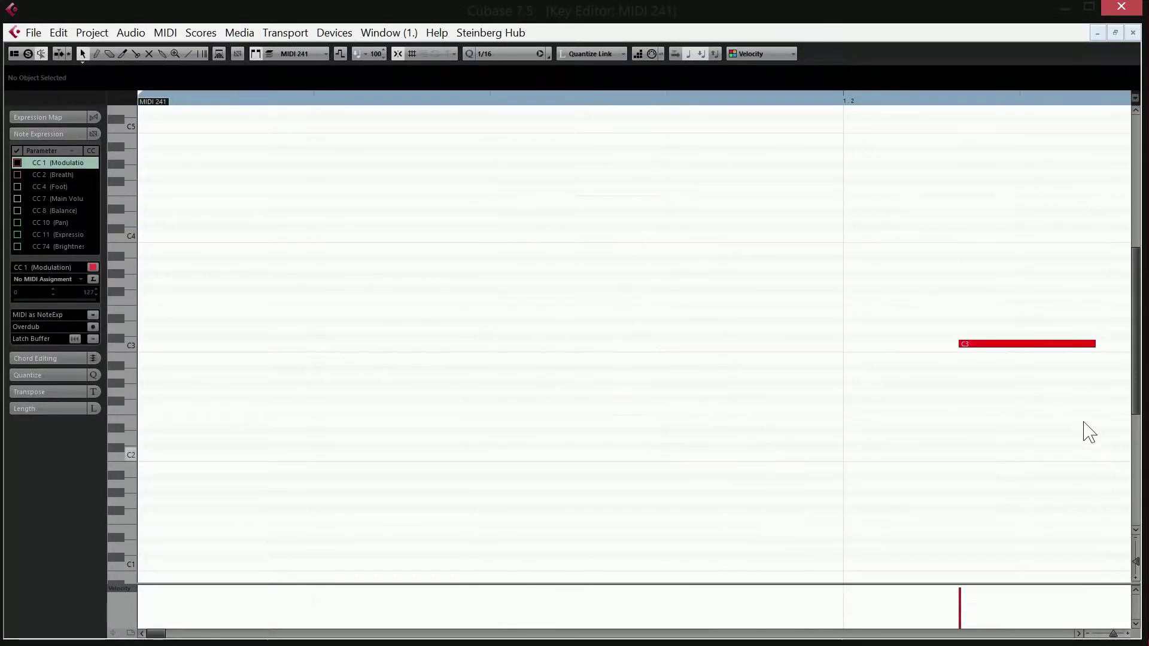
left_click_drag(1112, 635, 1109, 634)
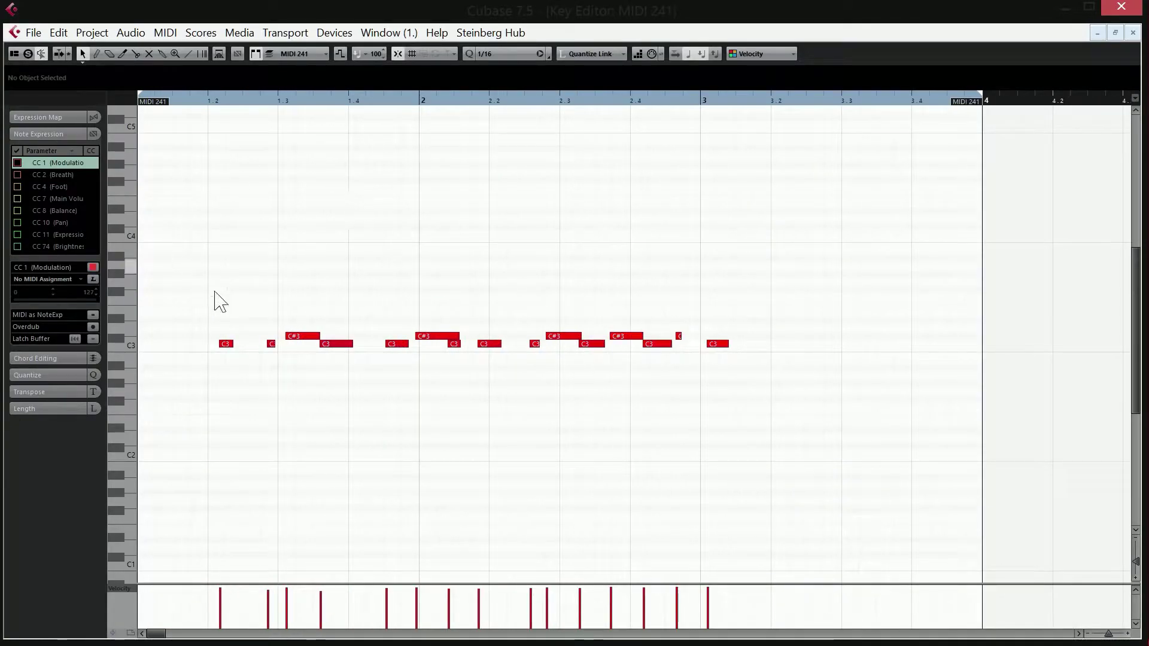
left_click_drag(209, 288, 799, 393)
left_click_drag(776, 308, 227, 461)
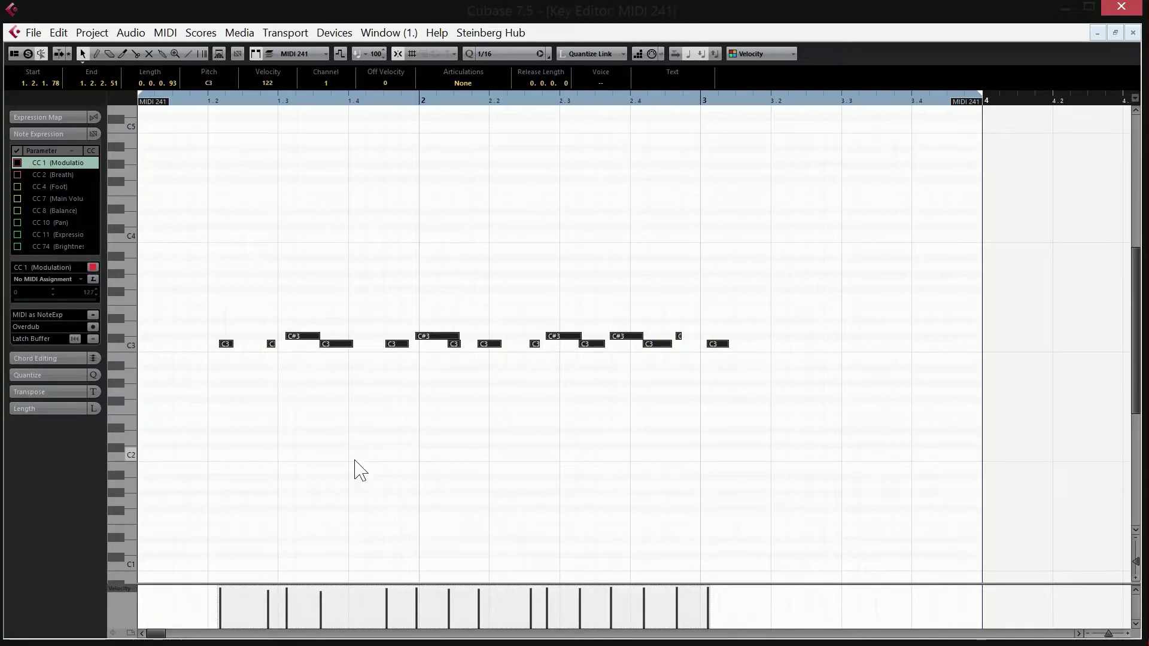
left_click(419, 480)
- Duplicate the recorded part into bars 4–7 and the MIDI 241 track twice
left_click(1133, 33)
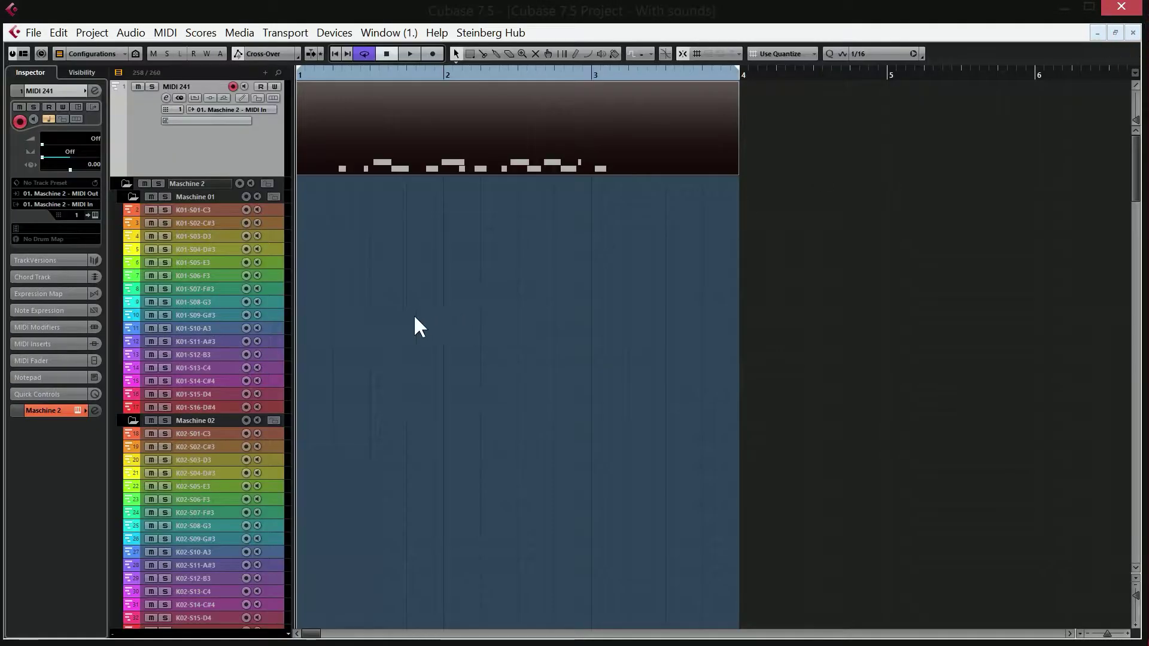
right_click(238, 151)
mouse_move(275, 157)
key("Escape")
key("ctrl+d")
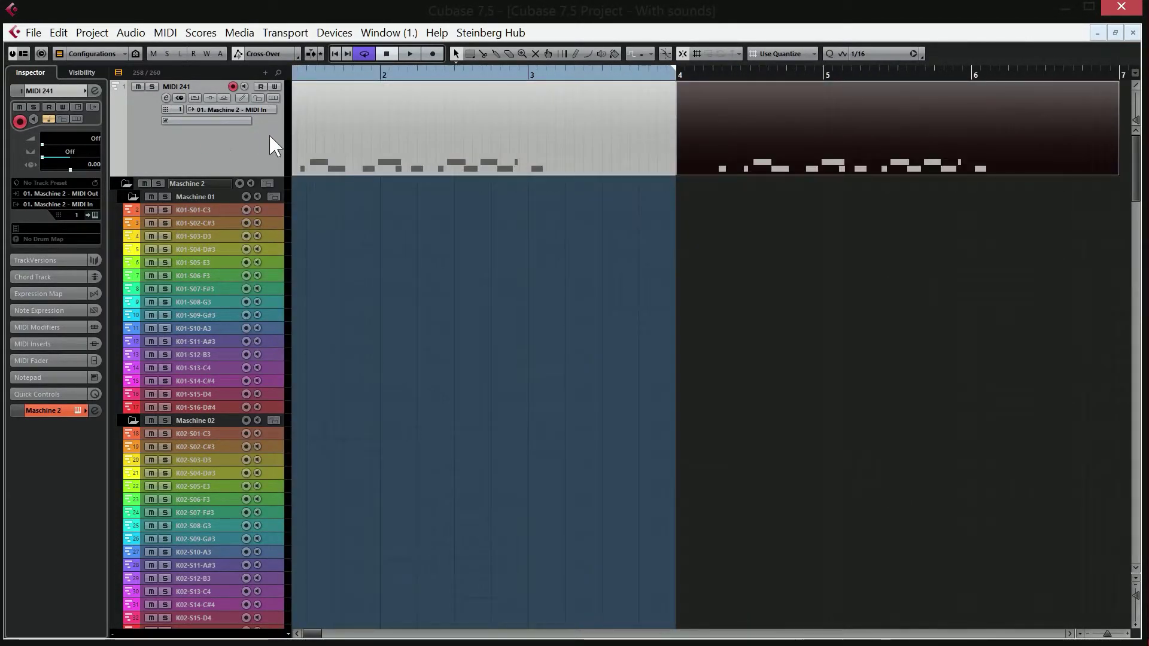
right_click(241, 122)
mouse_move(429, 136)
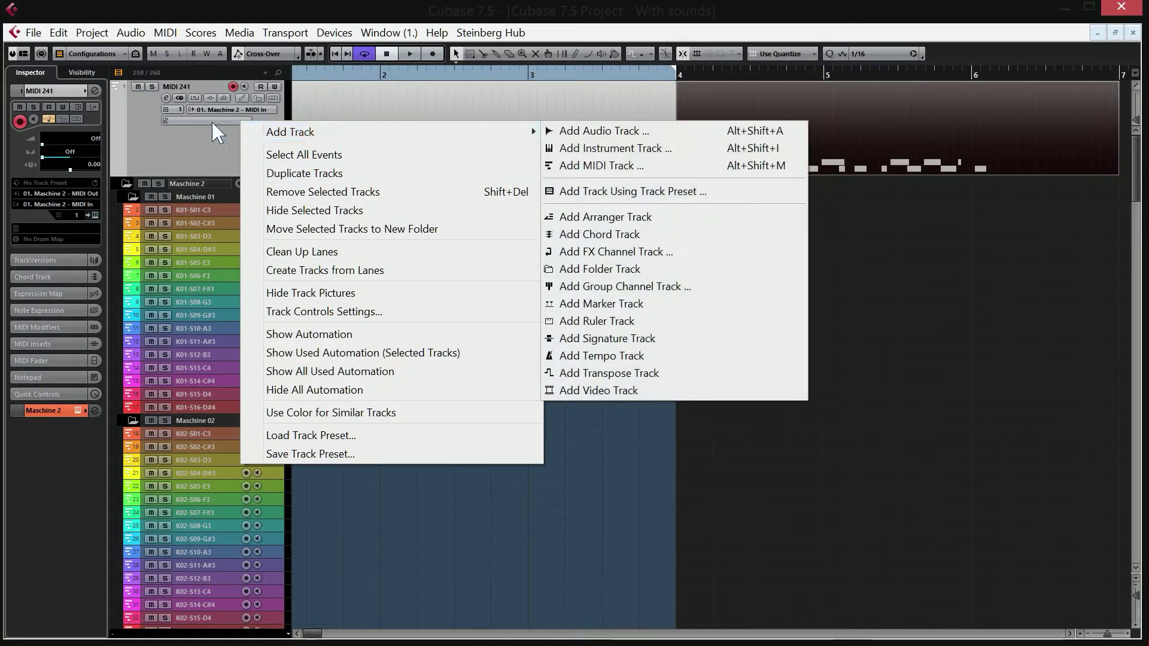
key("Escape")
key("Escape")
right_click(236, 136)
left_click(263, 187)
right_click(235, 239)
left_click(299, 290)
- Delete all MIDI parts, including the duplicates in bars 4–7
left_click_drag(795, 464, 734, 60)
key("Delete")
left_click_drag(620, 477, 518, 155)
key("Delete")
- Select MIDI 241 and its two copy tracks and remove them
left_click(256, 153)
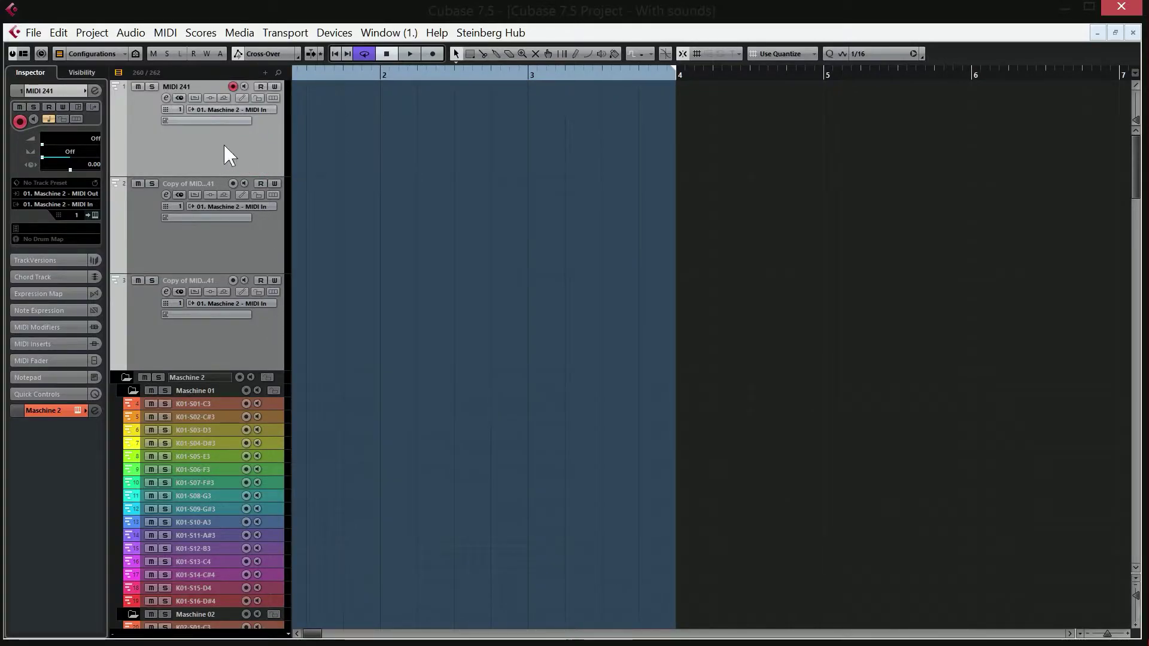
left_click(169, 255)
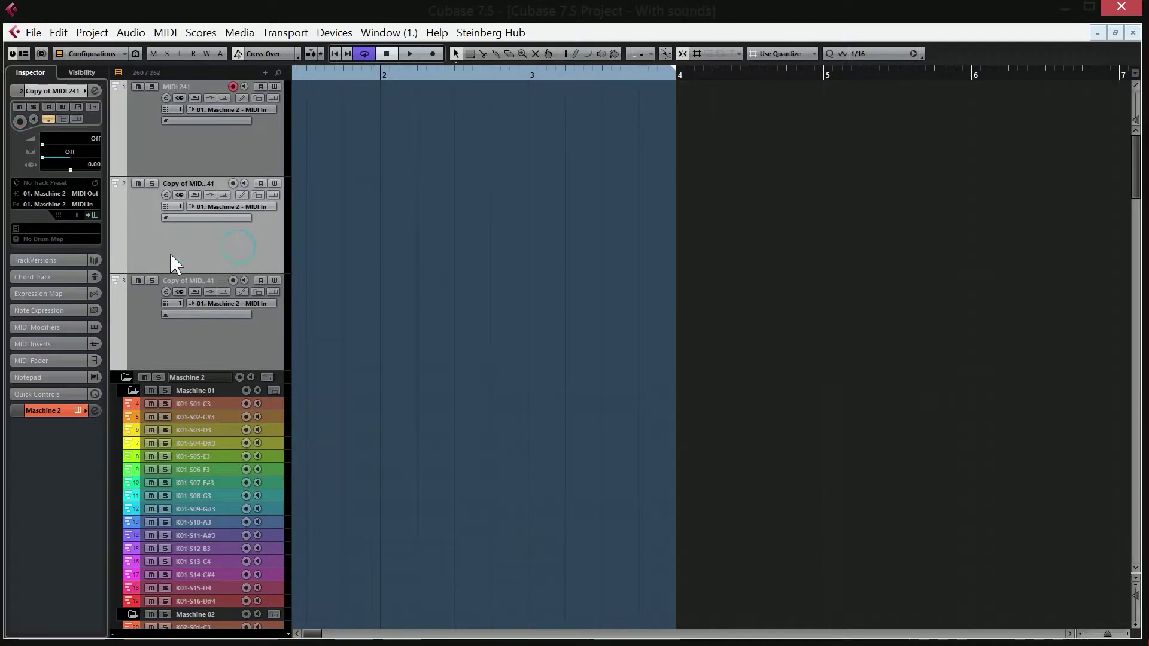
left_click(221, 351)
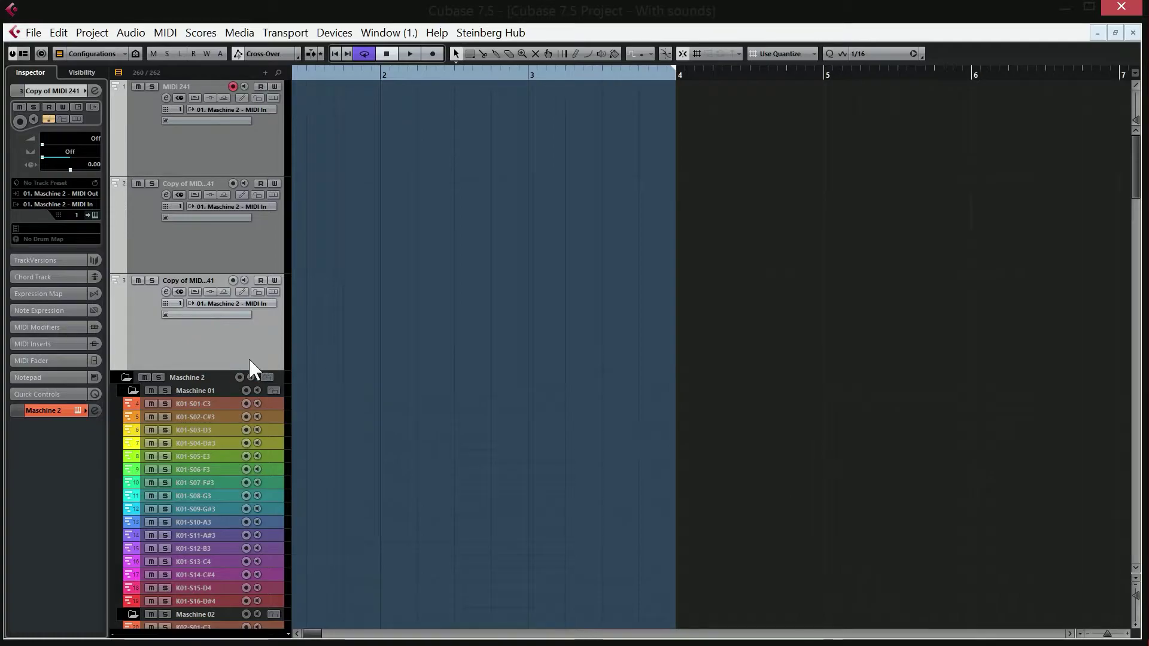
left_click(237, 149)
left_click(250, 254)
key("Up")
left_click(260, 261)
left_click(265, 144)
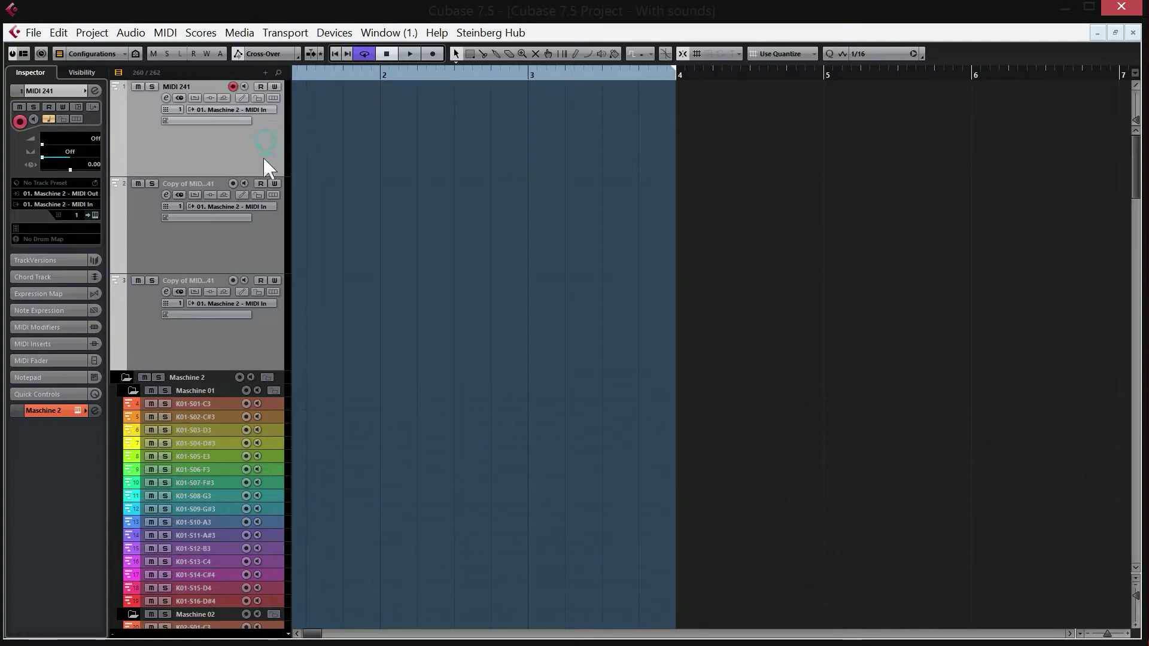
right_click(252, 337)
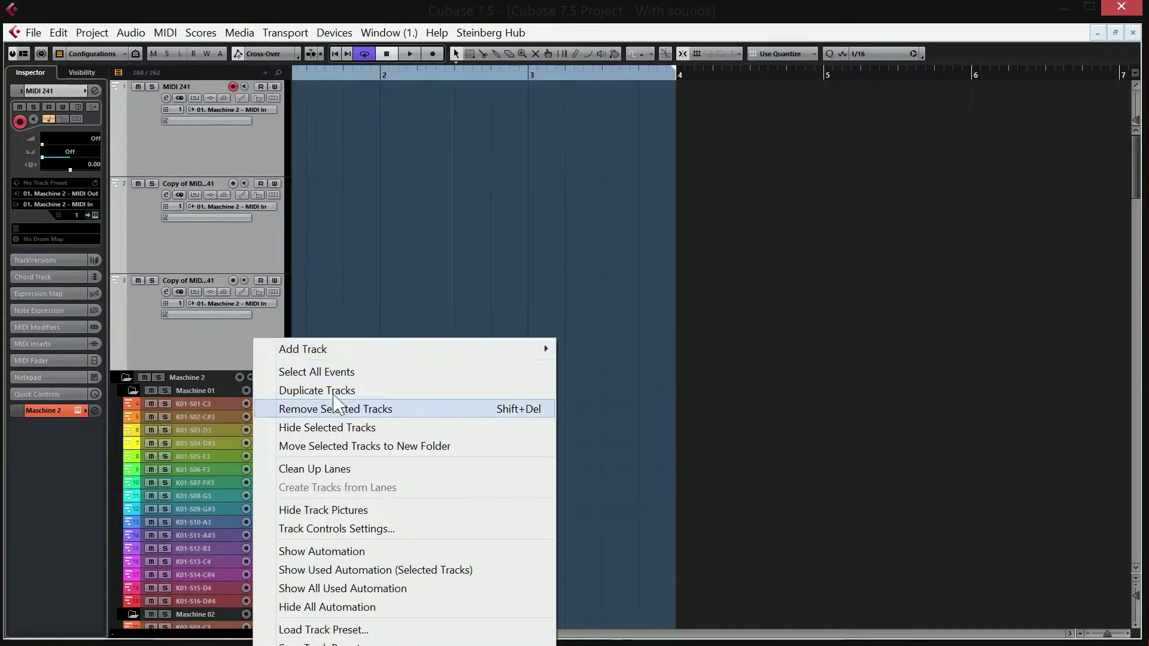
left_click(346, 409)
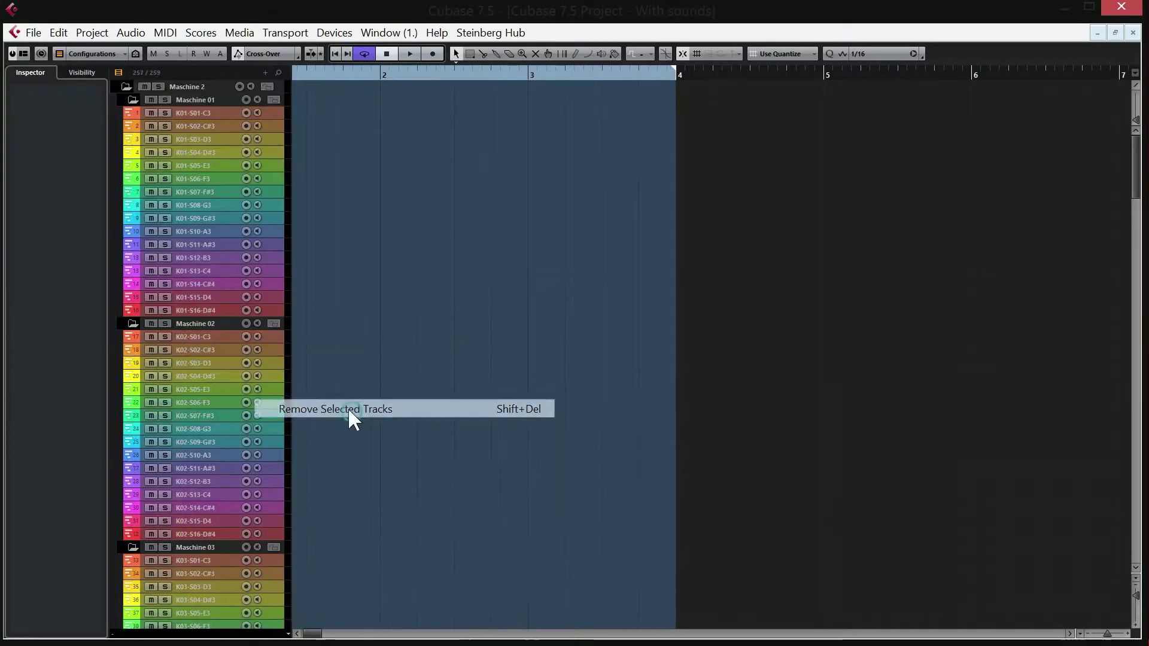
- Arm all Maschine 01 kit tracks and record the pattern across bars 1–4
left_click(201, 115)
scroll(1138, 165, "down", 2)
left_click_drag(1137, 164, 1126, 134)
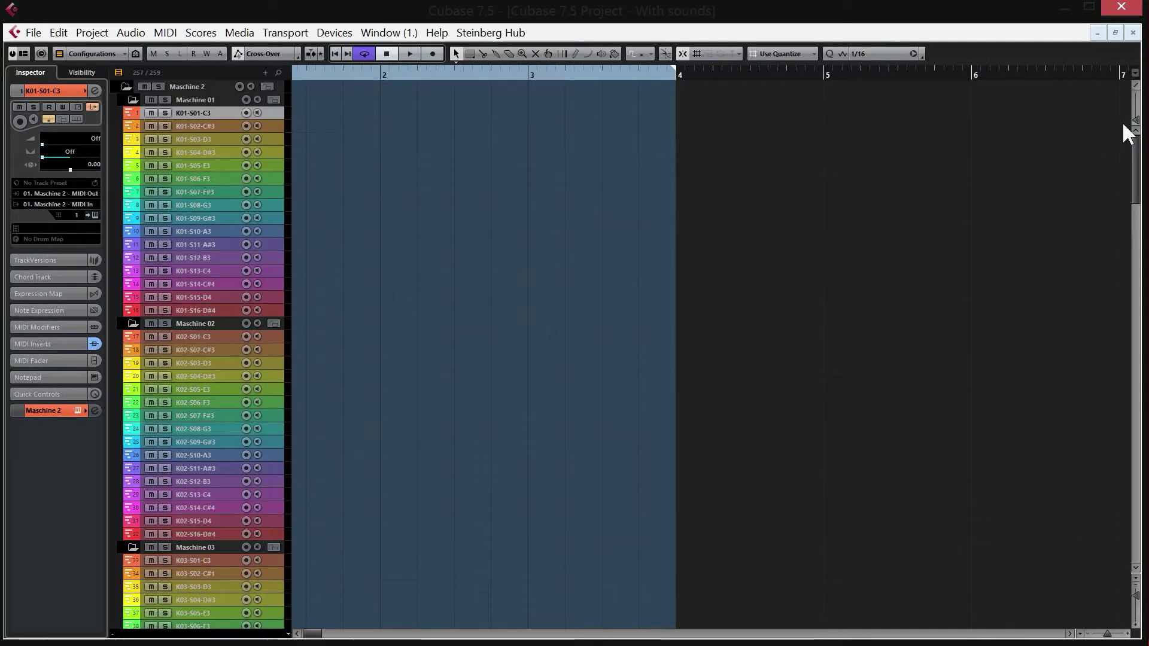
left_click(246, 99)
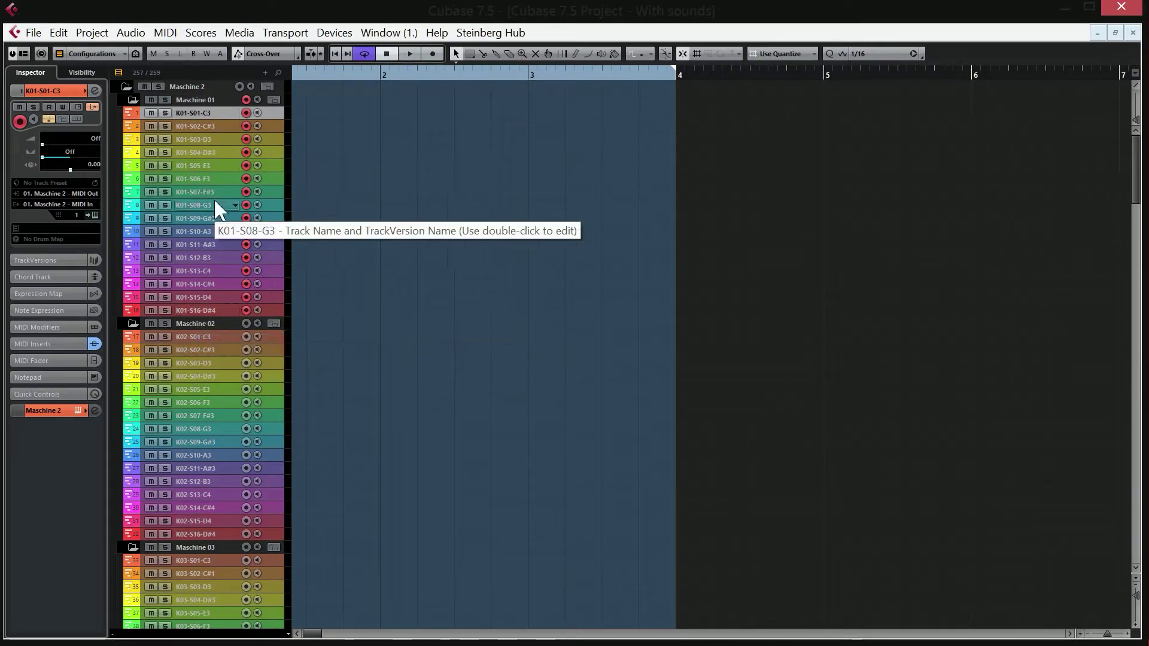
left_click(433, 53)
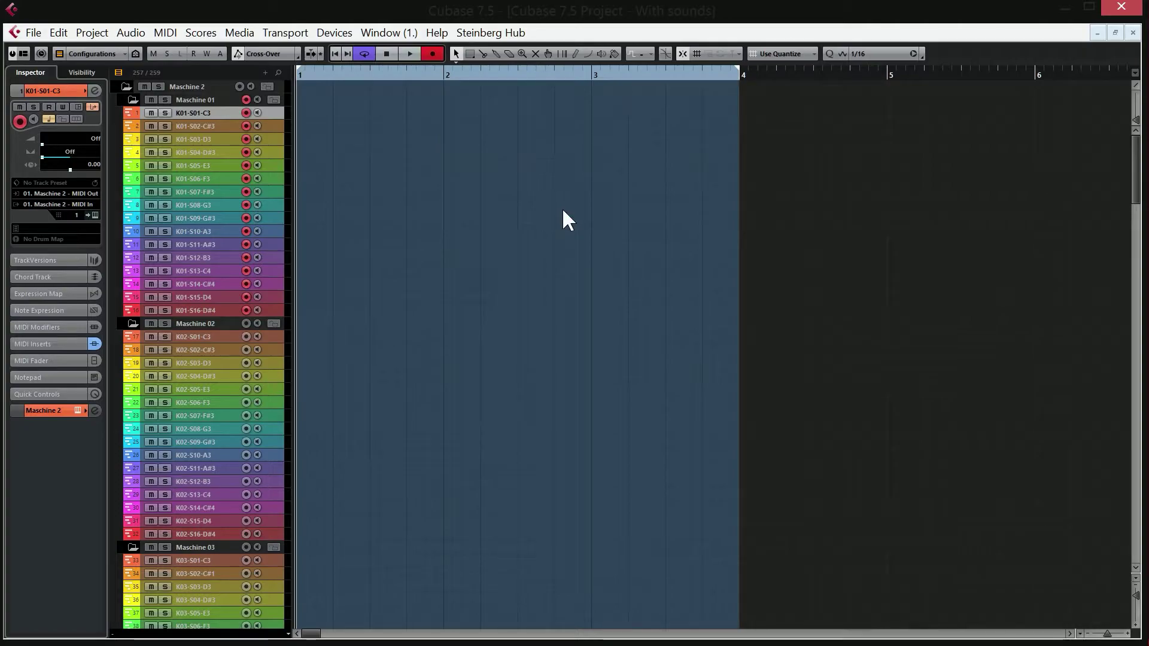
key("KP_Multiply")
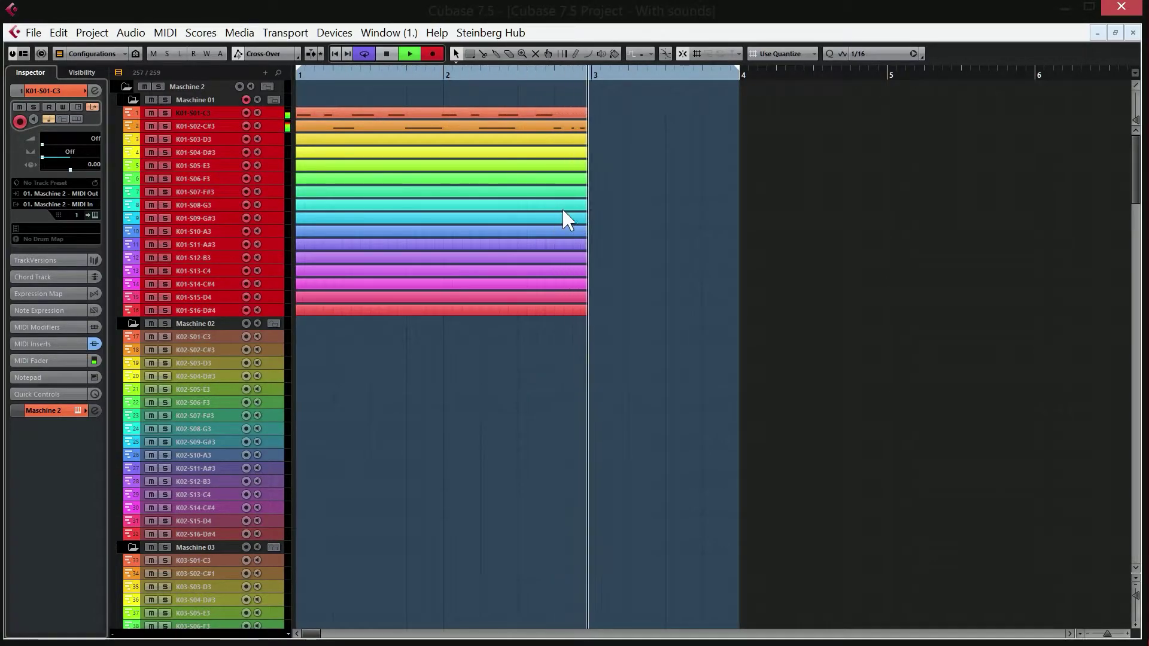
key("space")
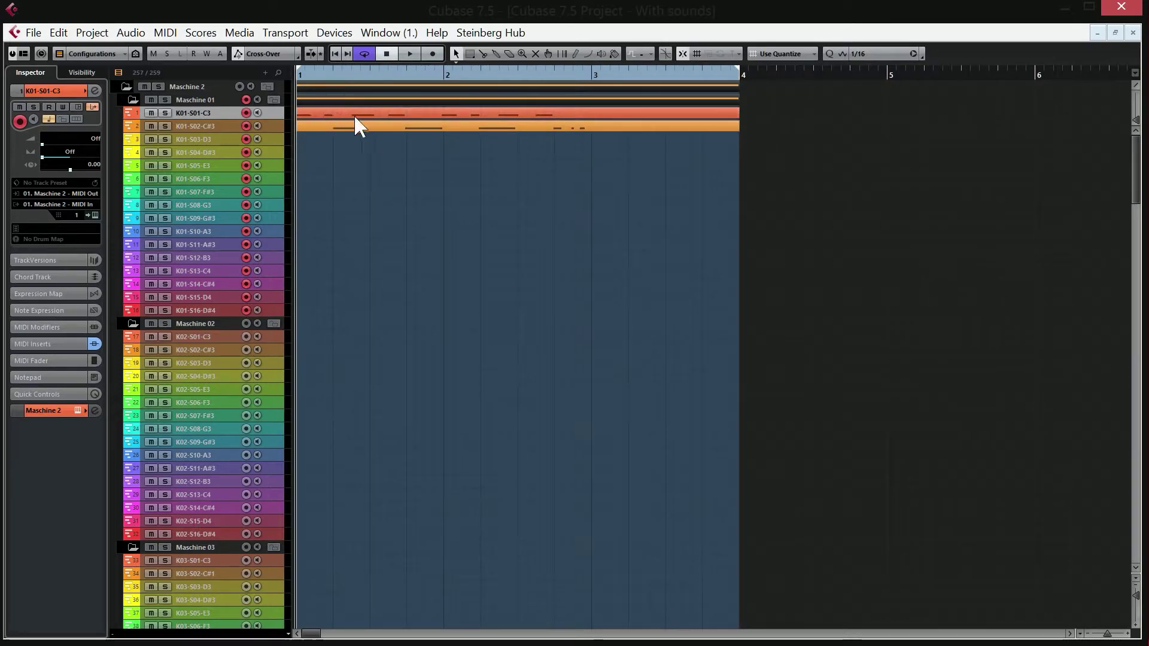
left_click(417, 114)
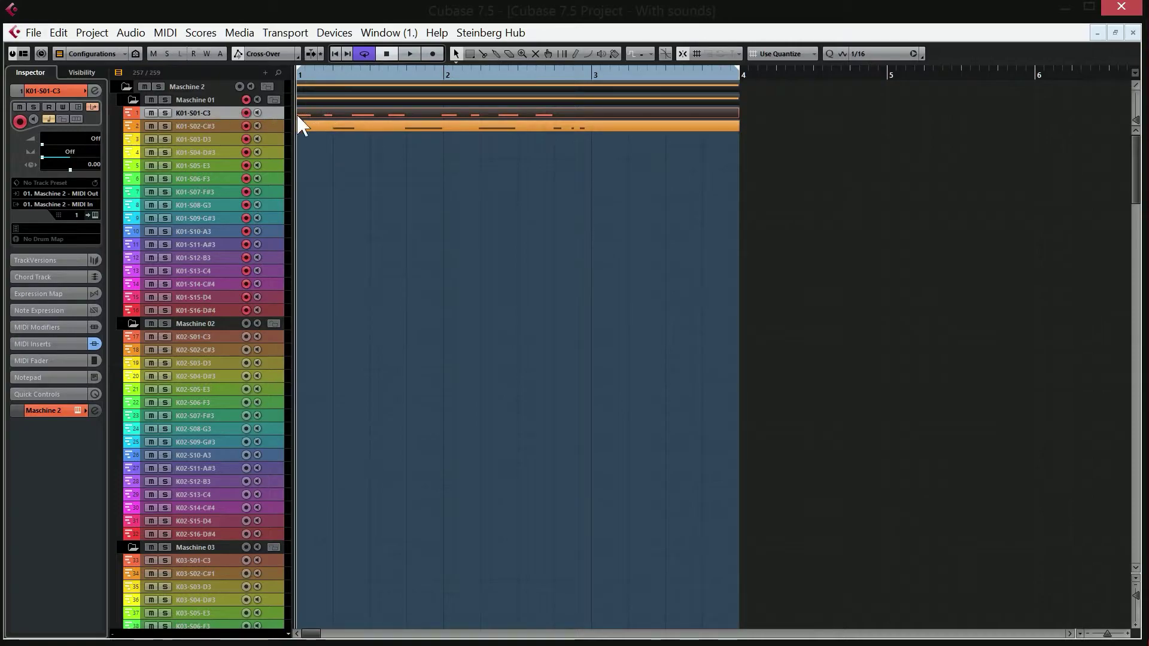
double_click(347, 114)
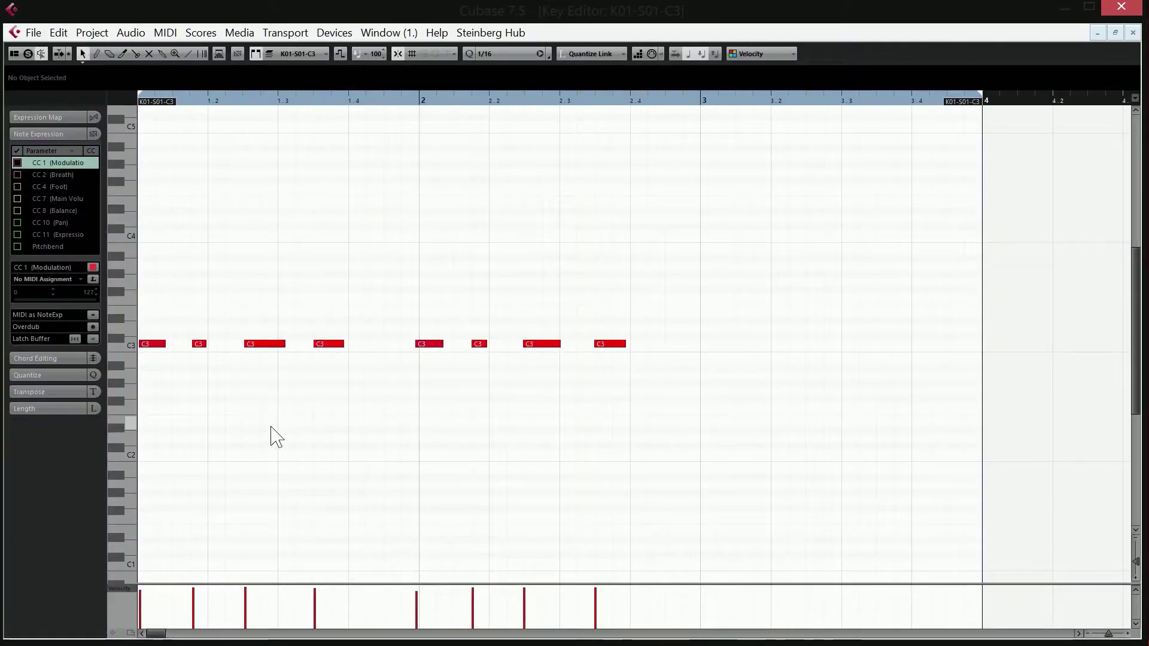
left_click(153, 344)
left_click(200, 344)
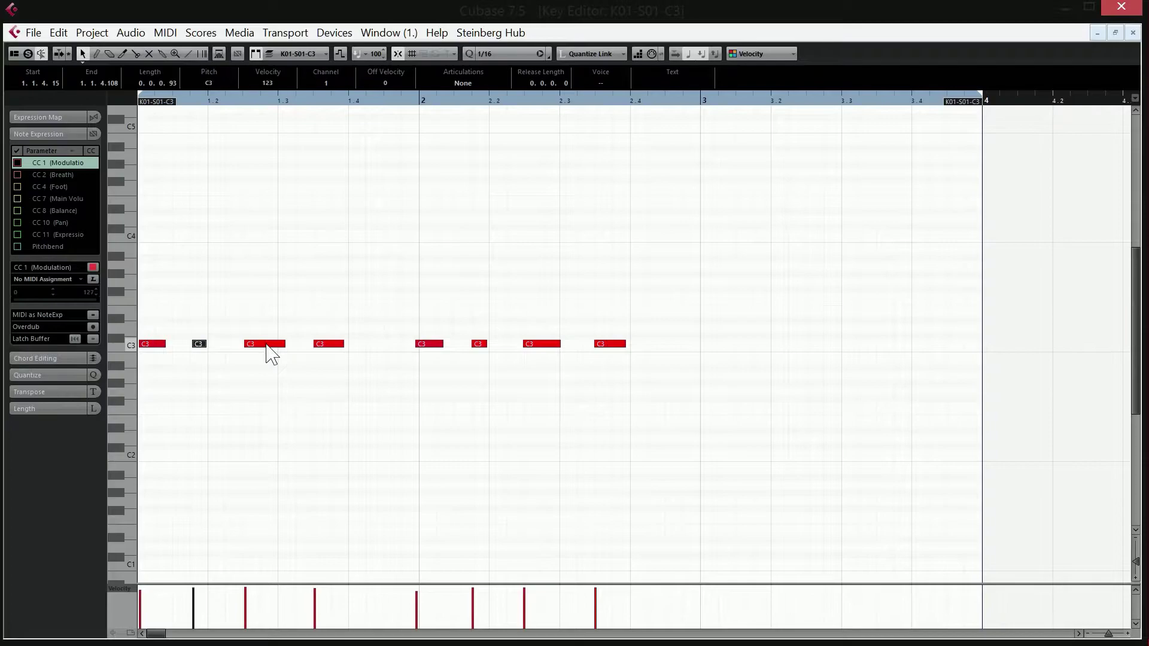
left_click(267, 345)
left_click(431, 345)
left_click(484, 345)
left_click(540, 344)
left_click(611, 346)
left_click(427, 344)
left_click(1133, 33)
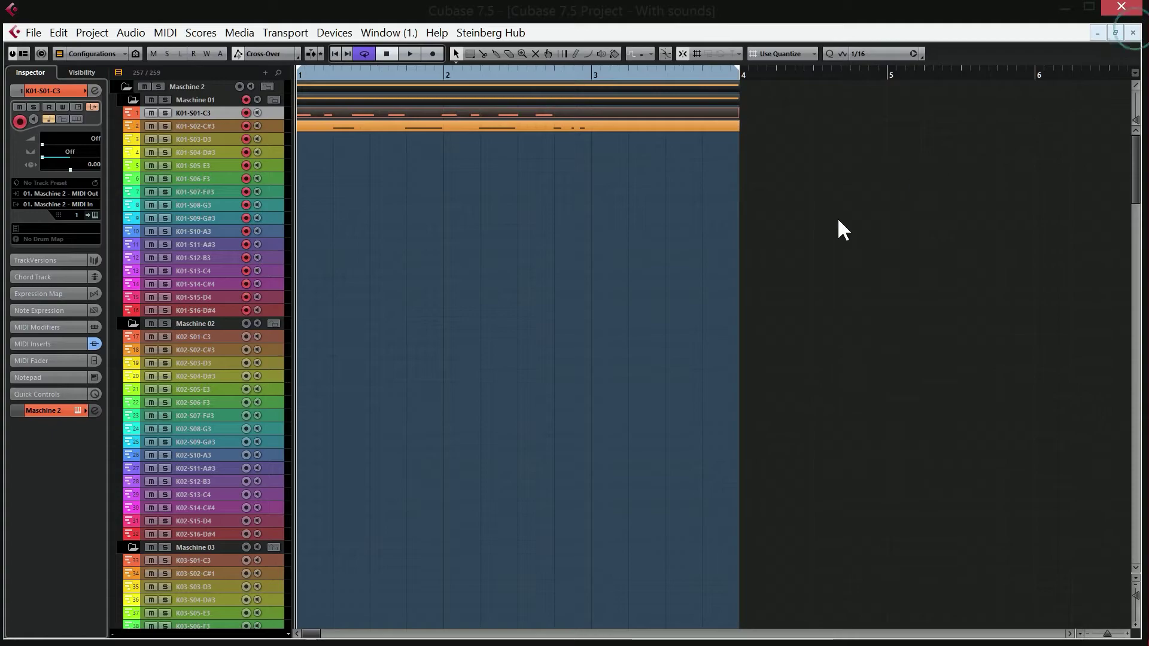
double_click(350, 127)
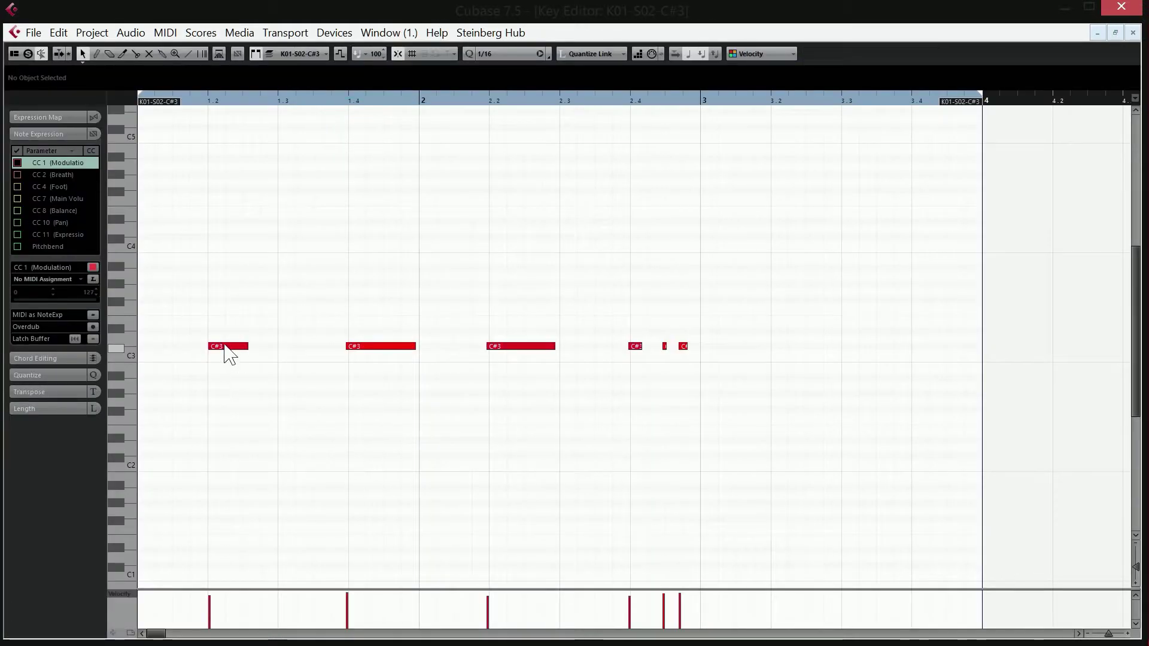
left_click(225, 346)
left_click(382, 346)
left_click(501, 346)
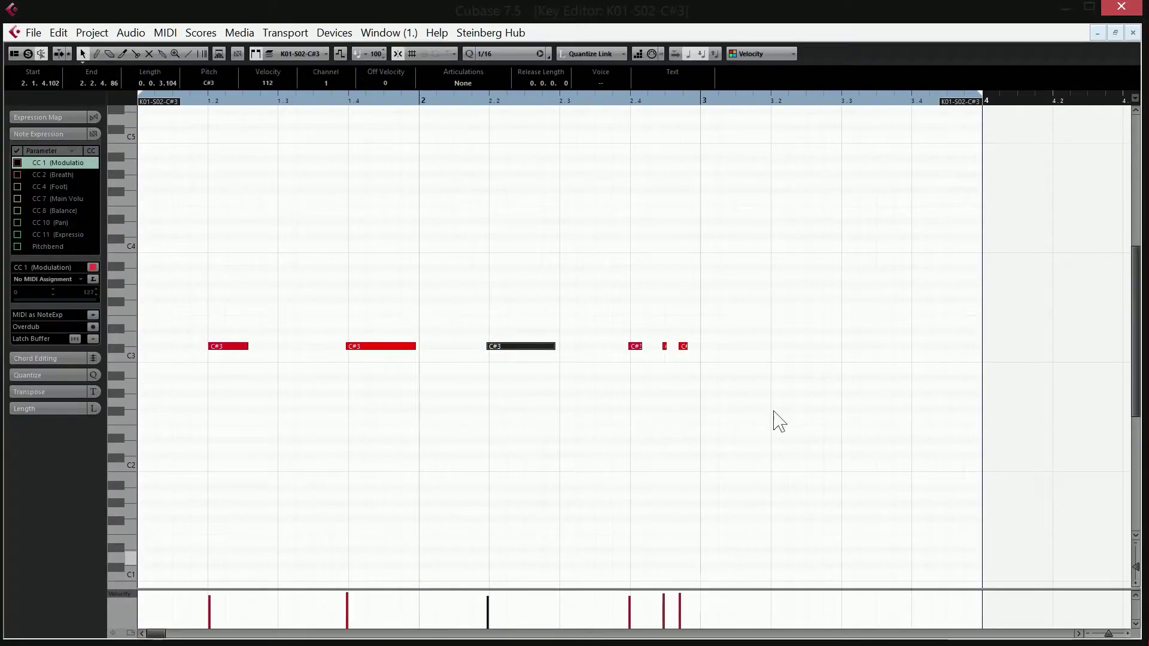
left_click(1133, 33)
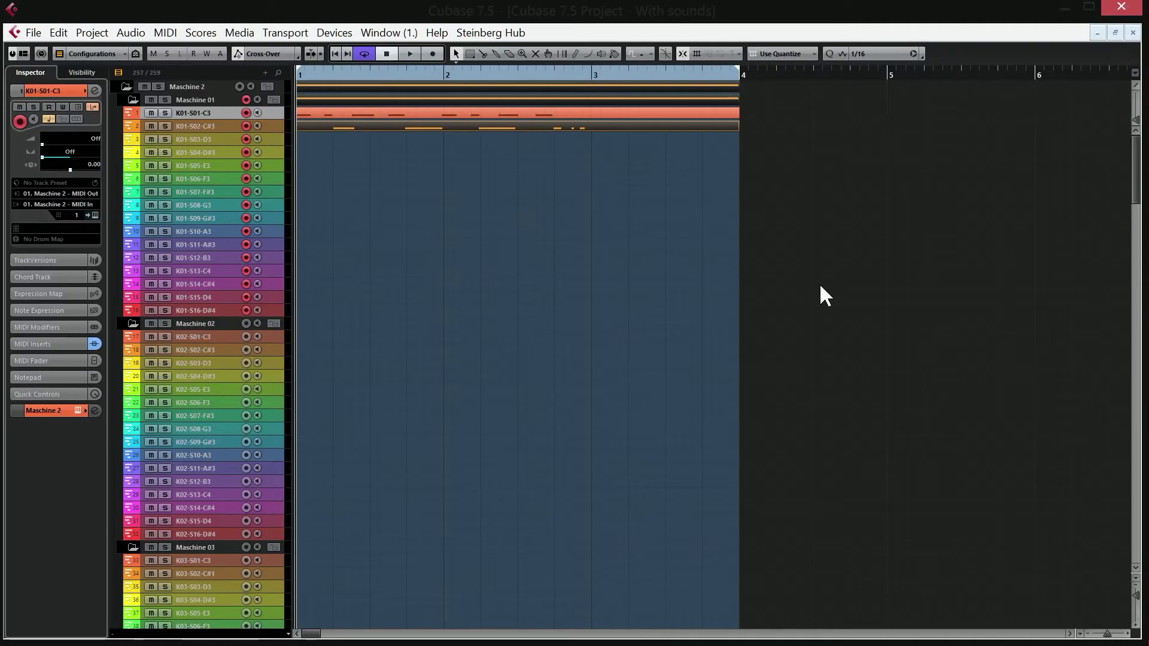
left_click(221, 125)
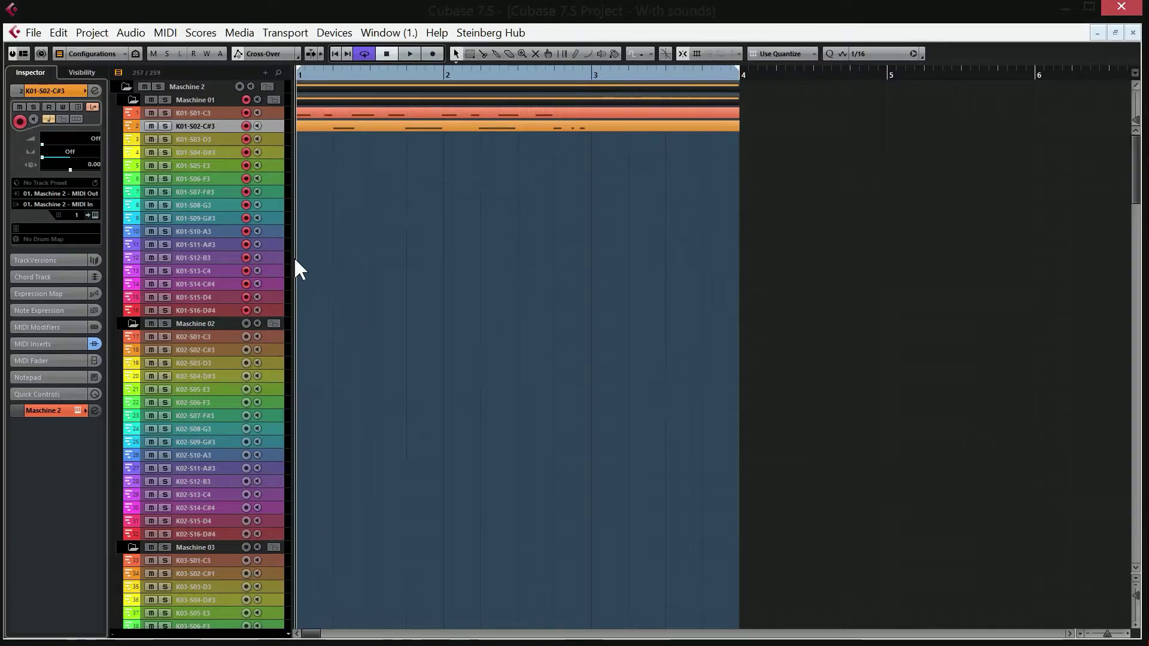
- Select the recorded C3 and C#3 parts and delete them
left_click_drag(1141, 174, 1117, 71)
left_click_drag(900, 282, 544, 110)
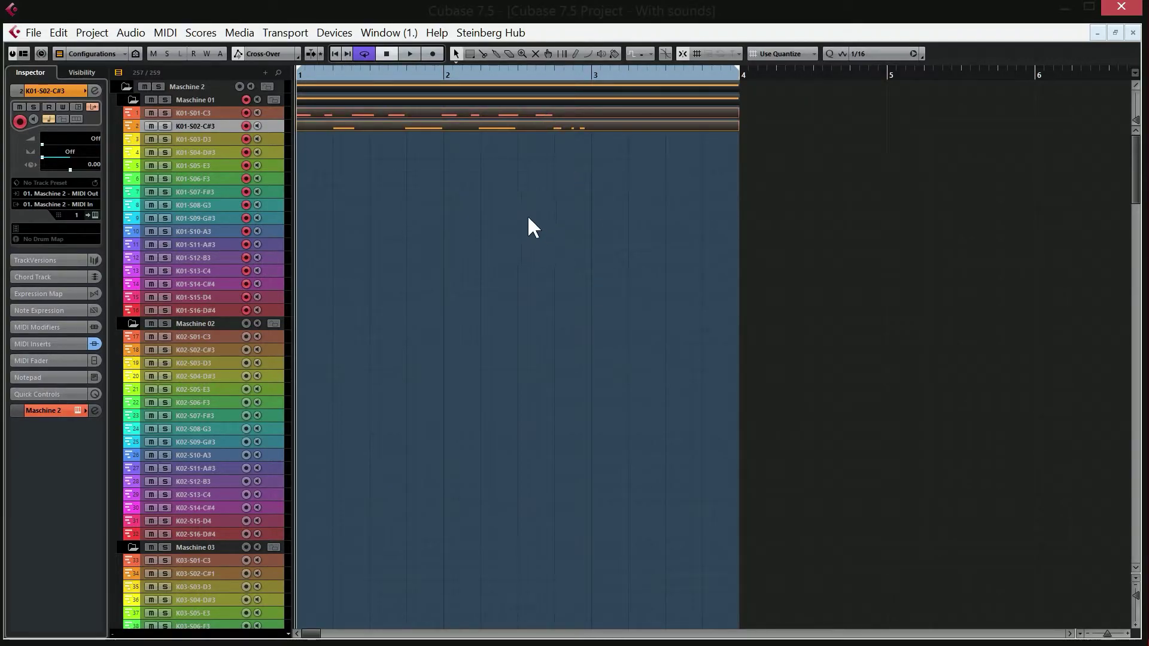
key("Delete")
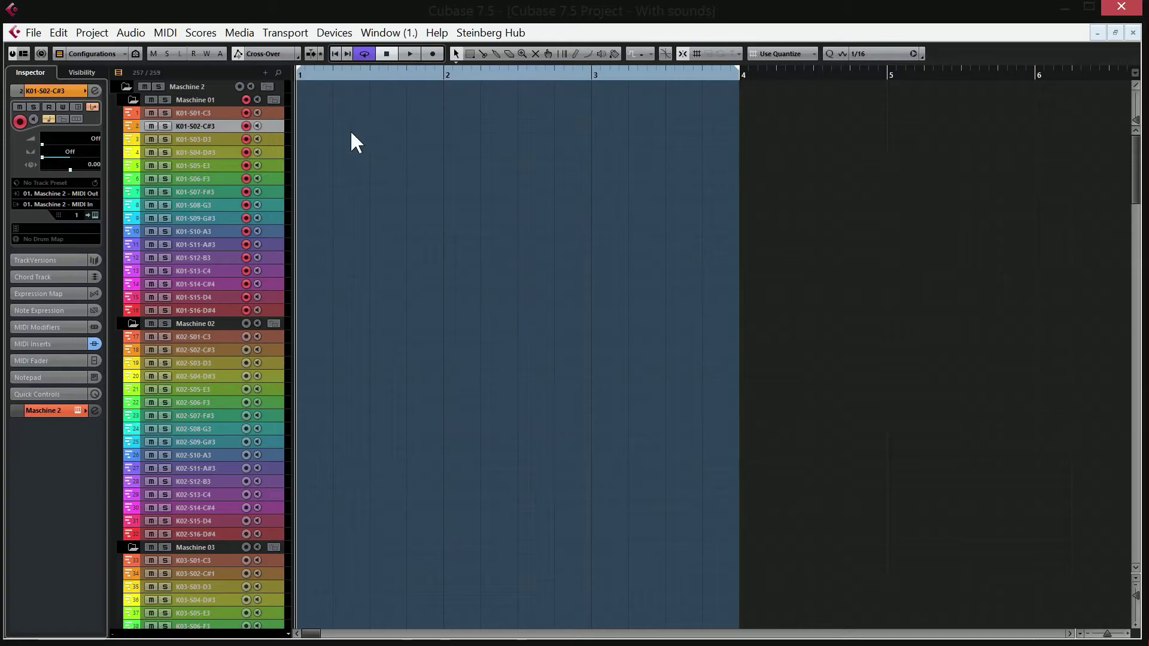
- Open K01-S01-C3's Local Input Transformer showing the Pitch Unequal C3 filter
left_click(225, 113)
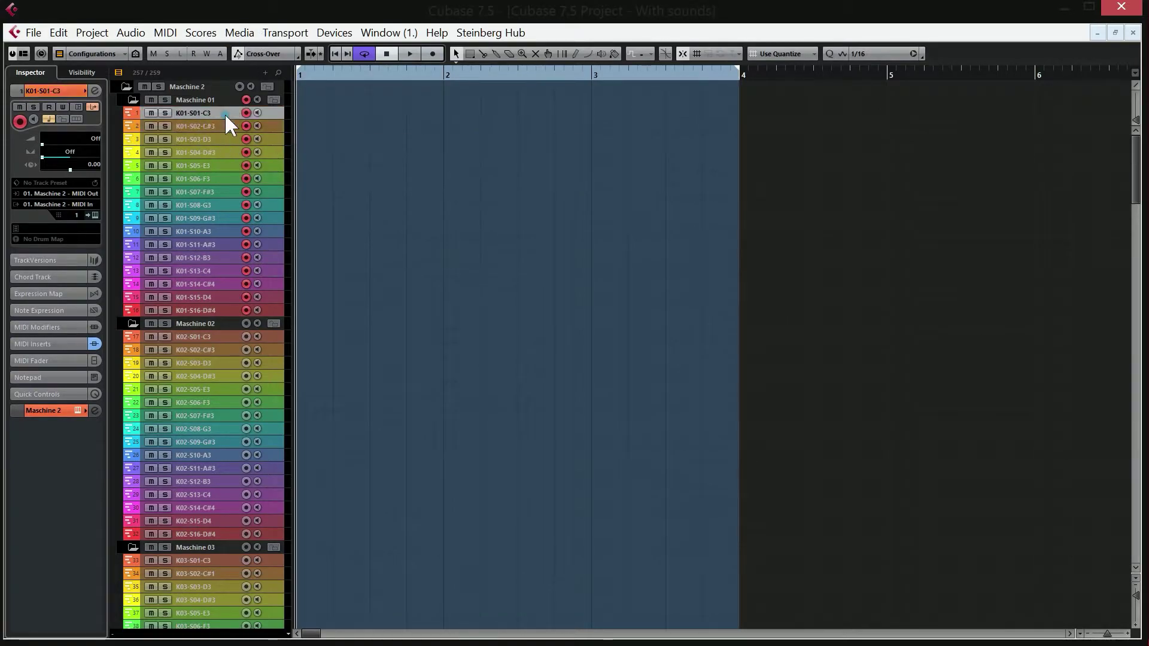
left_click(96, 109)
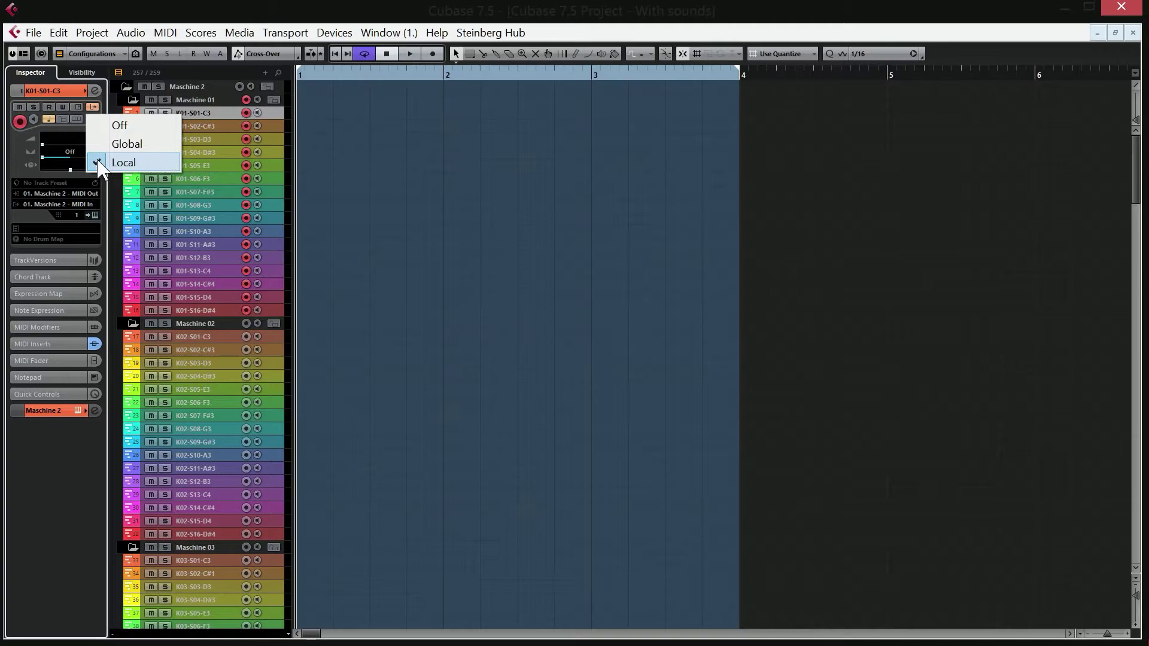
left_click(120, 165)
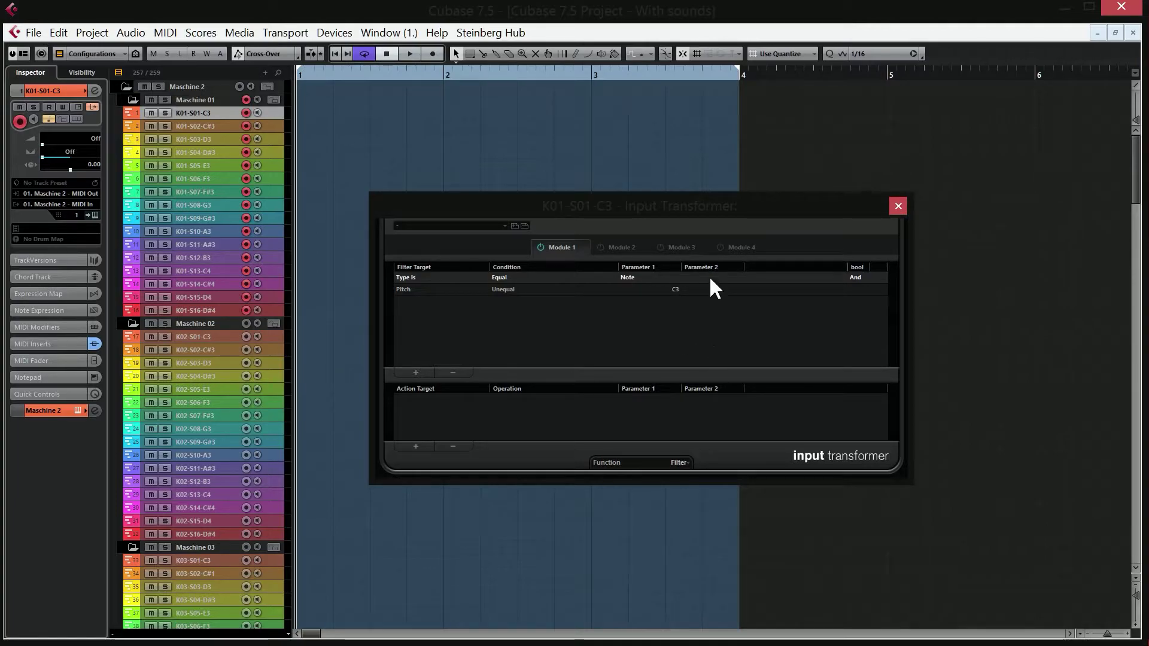
- Close the C3 filter, then open and inspect K01-S02-C#3's Local Input Transformer (Pitch Unequal C#3)
left_click(898, 206)
left_click(207, 126)
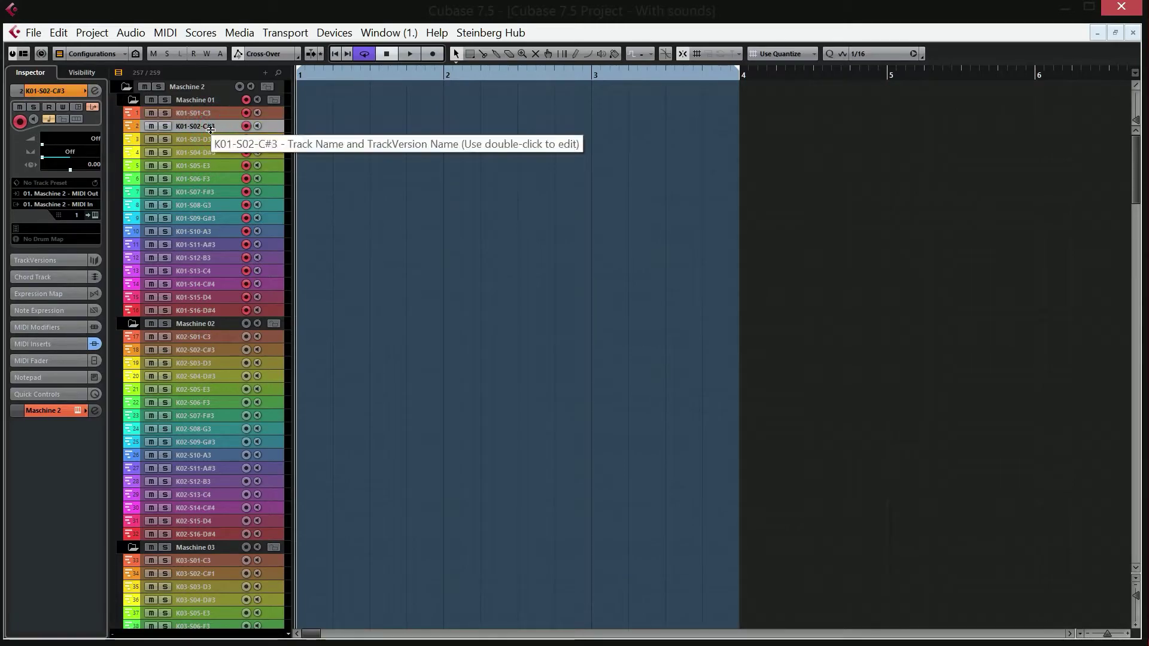
left_click(92, 106)
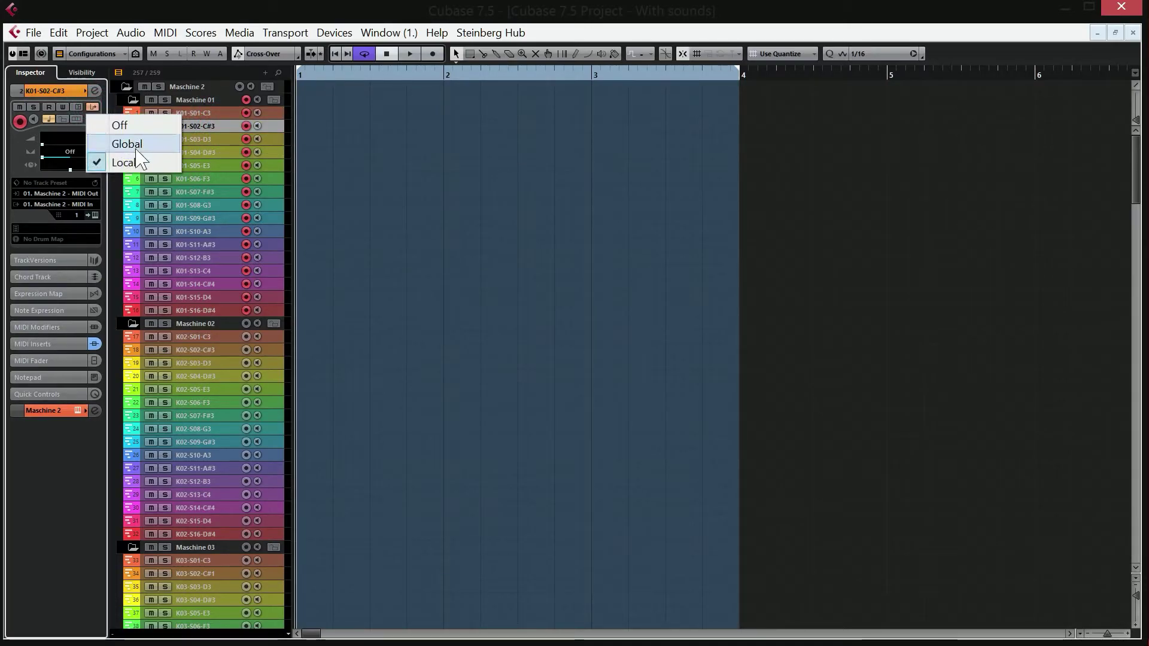
left_click(124, 163)
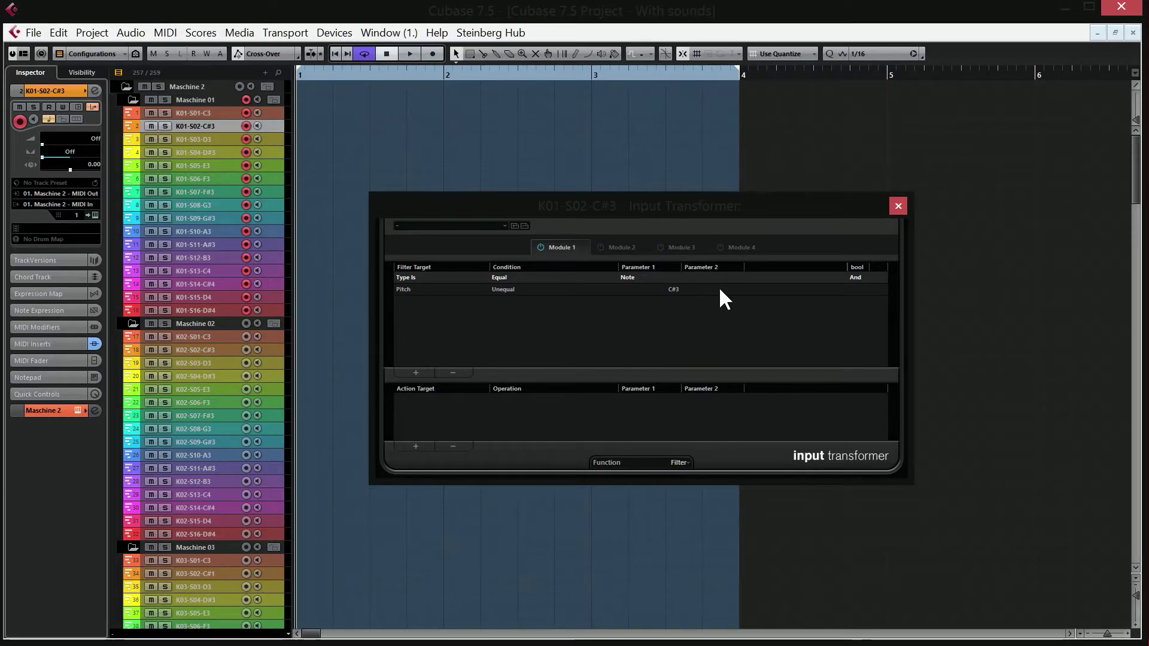
left_click(898, 206)
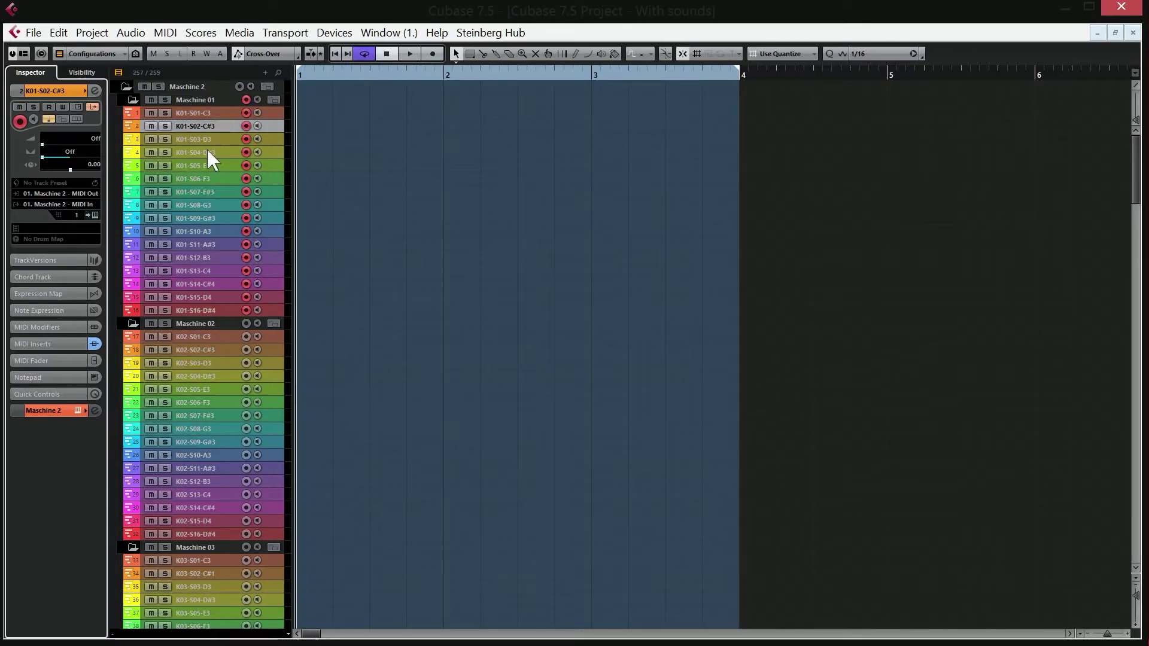
- Make K01-S01-C3 the current track
left_click(214, 110)
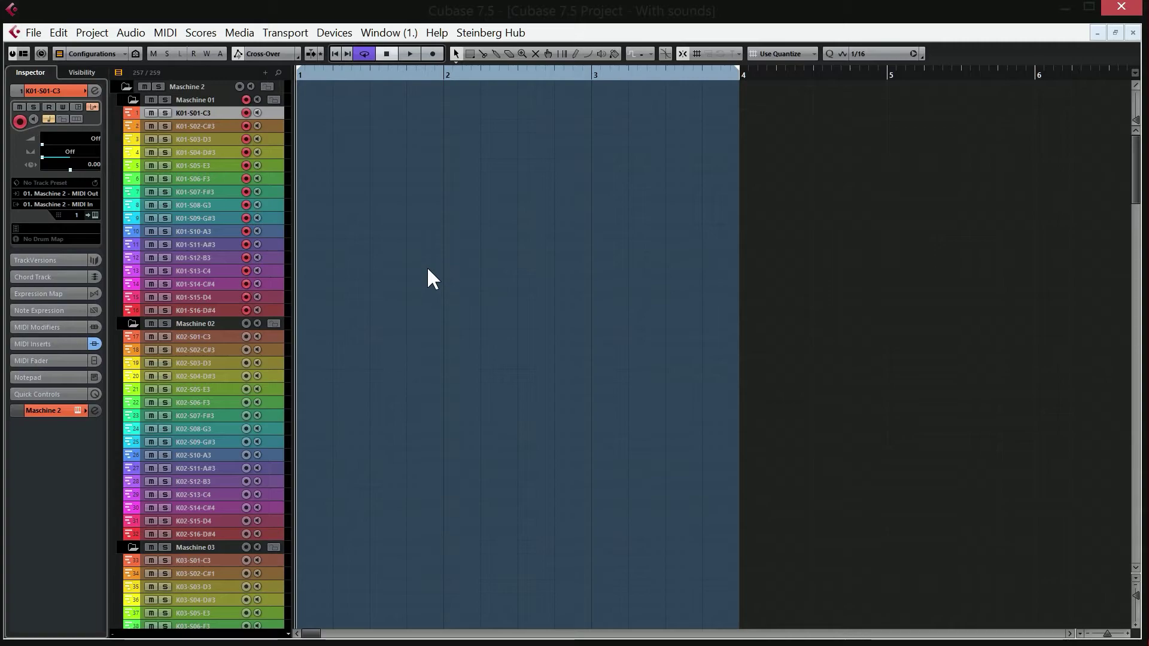
- Create a part on K01-S01-C3 and draw notes such as B2, G#2, C3, D4, G3, G4, D#4
double_click(339, 111)
double_click(339, 113)
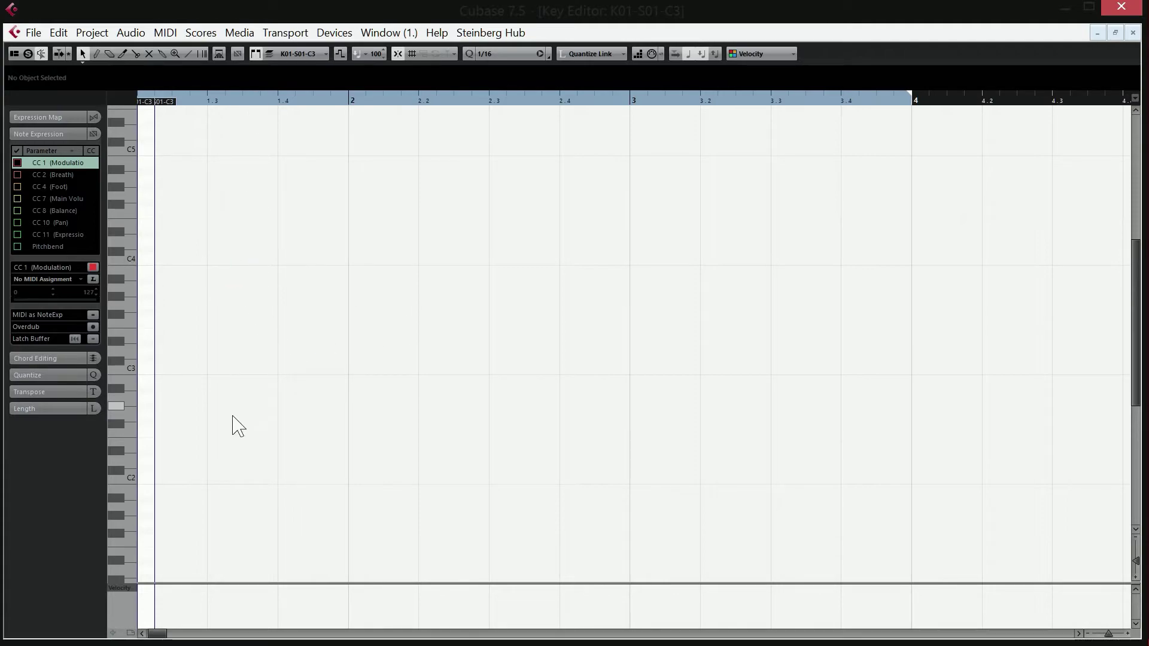
key("8")
left_click_drag(192, 429, 295, 429)
left_click(304, 382)
left_click_drag(384, 382, 507, 382)
left_click(533, 366)
left_click(551, 406)
left_click_drag(402, 242, 436, 241)
left_click(568, 343)
left_click(497, 476)
left_click_drag(384, 304, 471, 304)
left_click_drag(614, 305, 647, 304)
left_click(673, 429)
left_click_drag(684, 195, 771, 195)
left_click_drag(543, 233, 654, 234)
left_click_drag(777, 281, 824, 235)
- Add more notes at C2, D#2, C#3, A2, C4, B3, A#1, E3, A#2, D3, F#2
left_click(780, 476)
left_click(622, 359)
left_click(462, 366)
left_click(251, 272)
left_click(339, 445)
left_click_drag(261, 257, 383, 257)
left_click(391, 523)
left_click(322, 500)
left_click(286, 343)
left_click_drag(296, 272, 331, 273)
left_click(339, 366)
left_click(391, 461)
mouse_move(649, 257)
left_mouse_down()
mouse_move(789, 257)
mouse_move(823, 280)
left_mouse_up()
left_click(797, 391)
left_click(902, 391)
left_click(902, 421)
left_click(727, 351)
left_click_drag(684, 335, 718, 335)
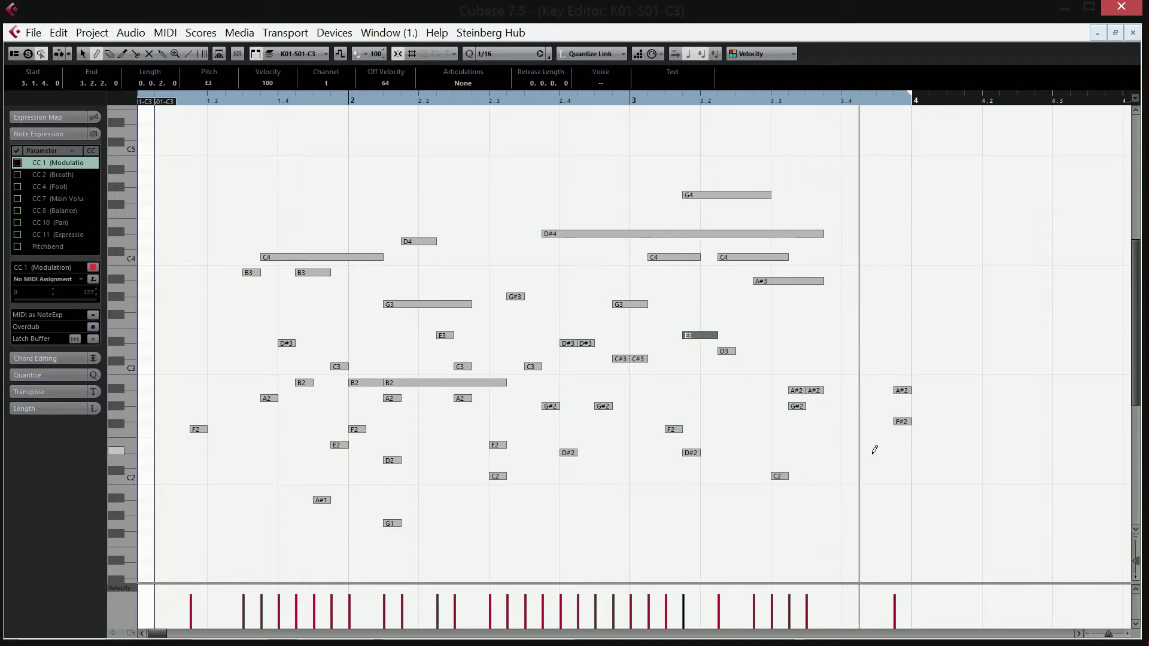
- Select the notes along the C3 row, close the editor, and select the parts near bar 1
key("1")
left_click(974, 390)
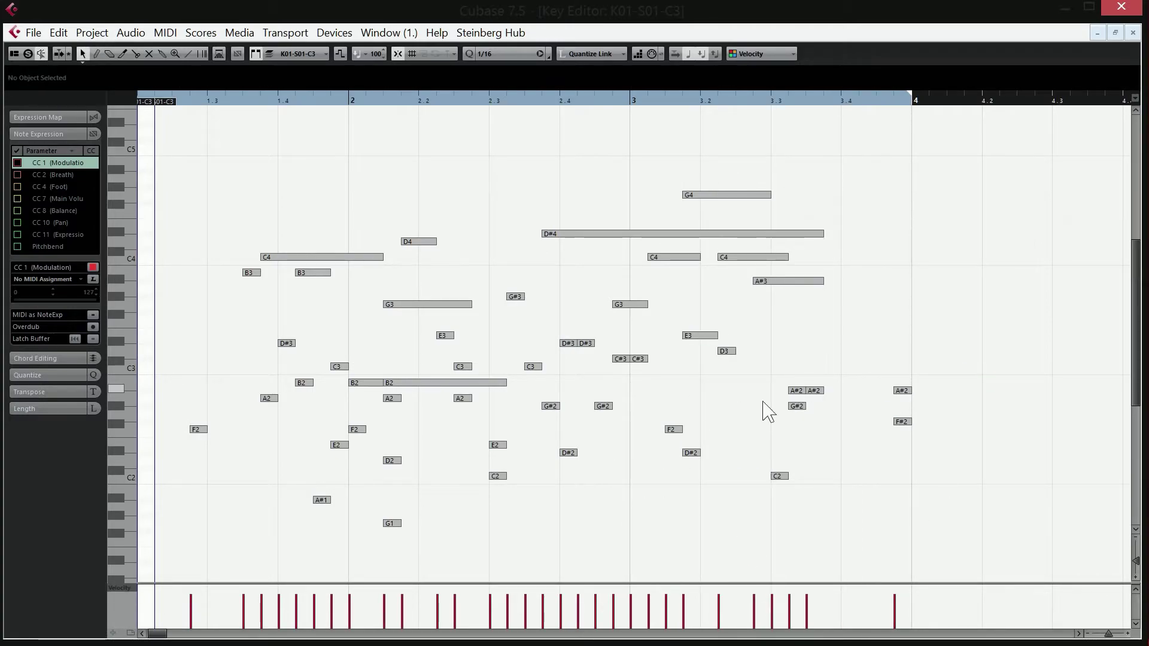
left_click_drag(322, 367, 972, 377)
left_click(500, 375)
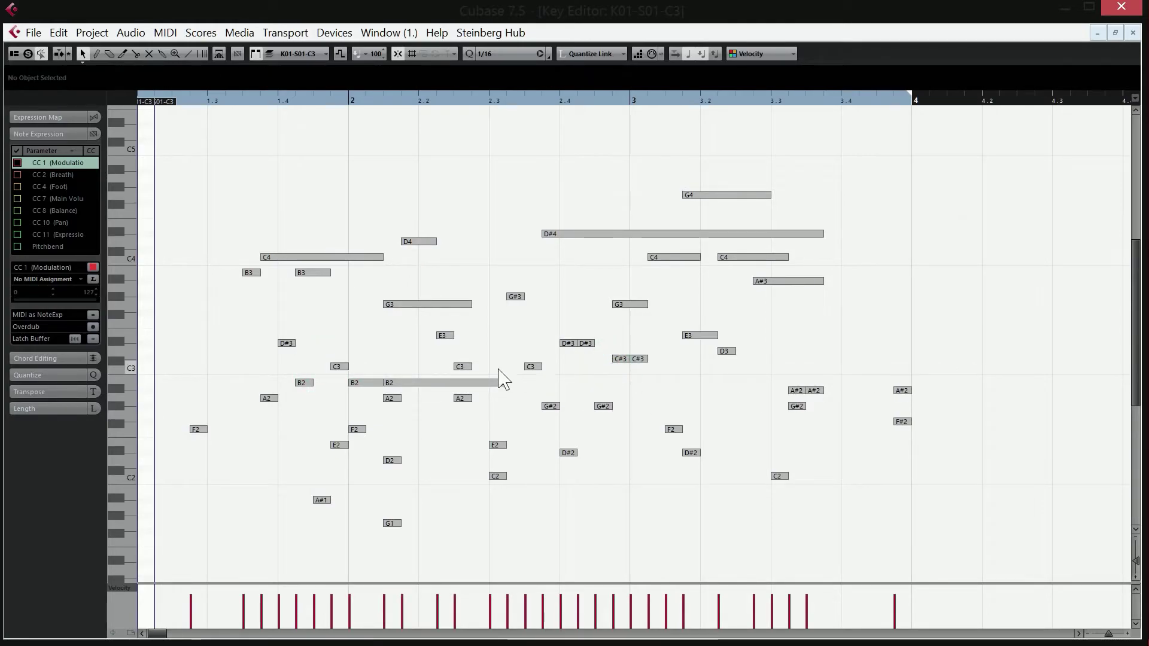
left_click(1133, 33)
left_click_drag(755, 322, 314, 46)
key("Delete")
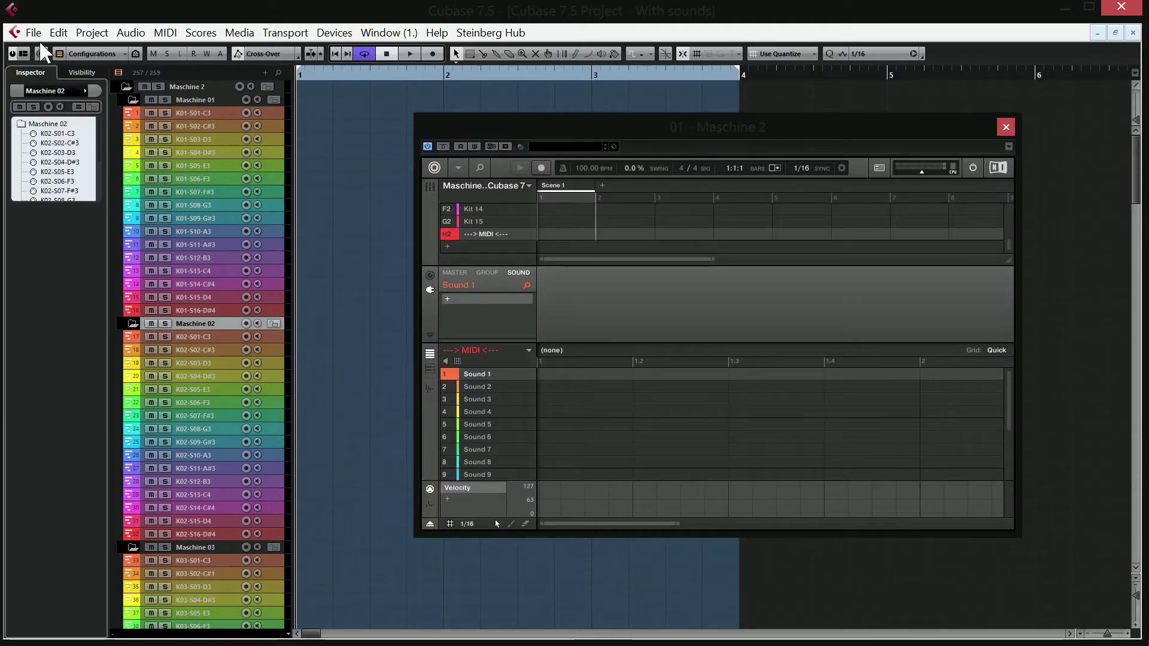
left_click(33, 32)
mouse_move(188, 425)
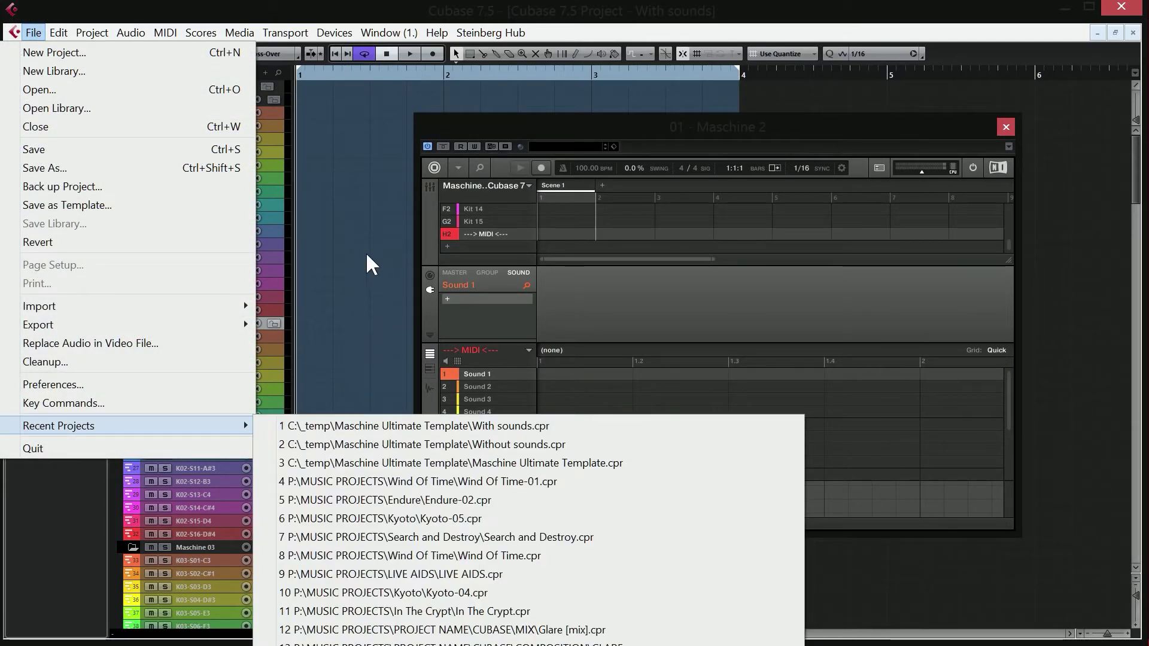
left_click(1065, 406)
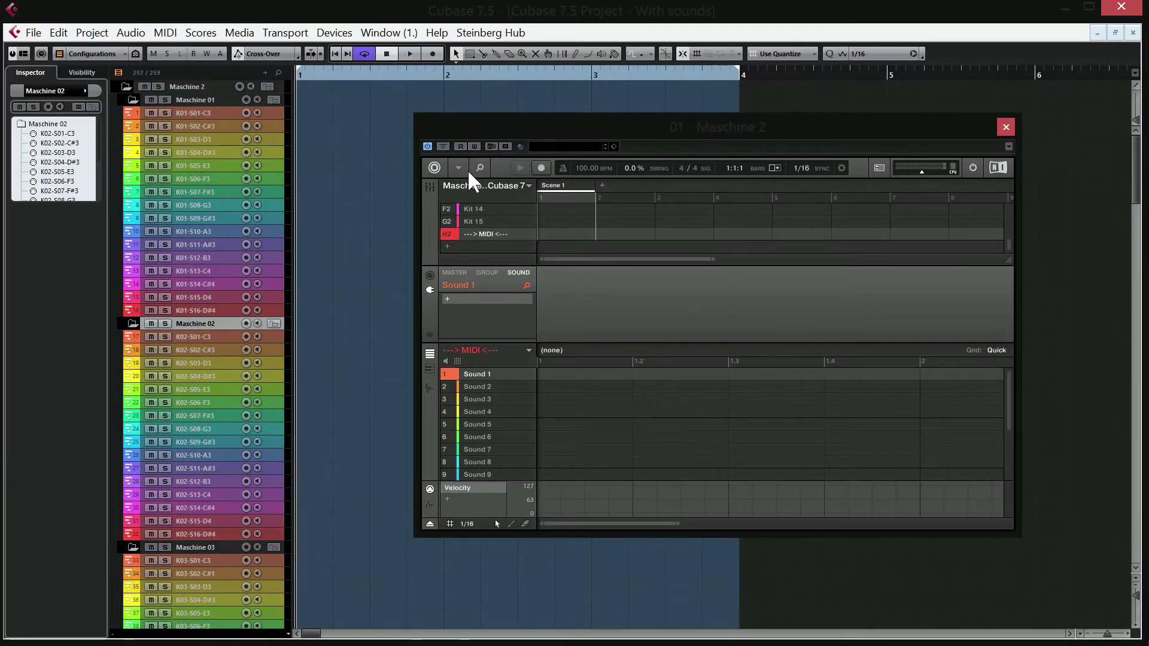
left_click(785, 127)
left_click(459, 169)
mouse_move(499, 186)
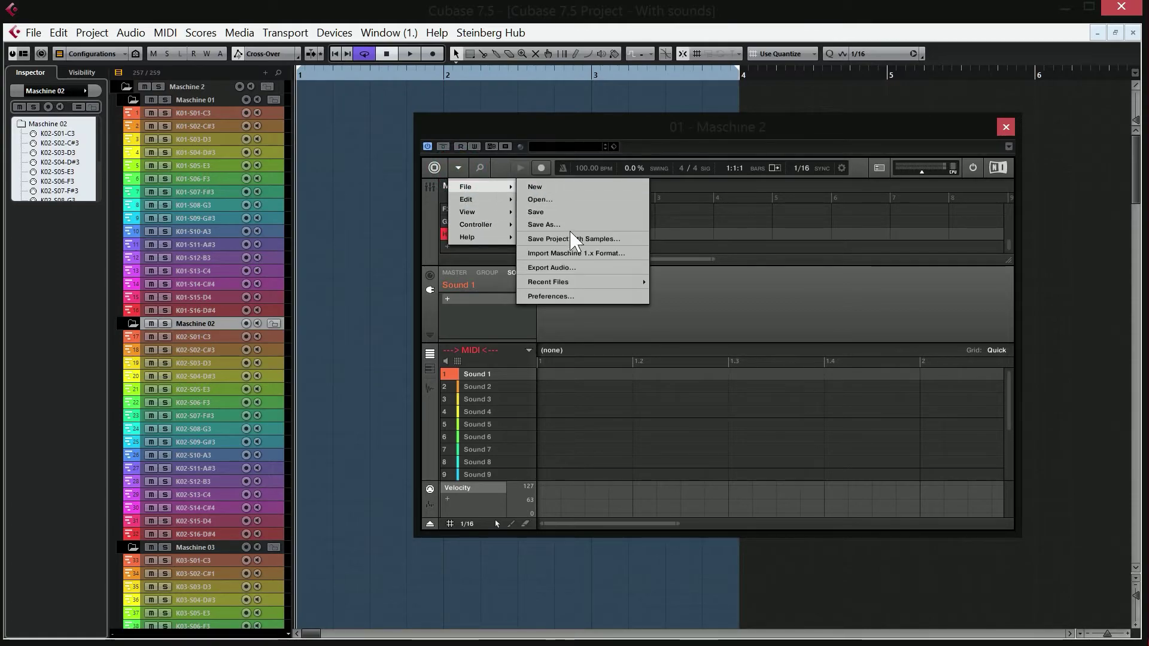
left_click(793, 129)
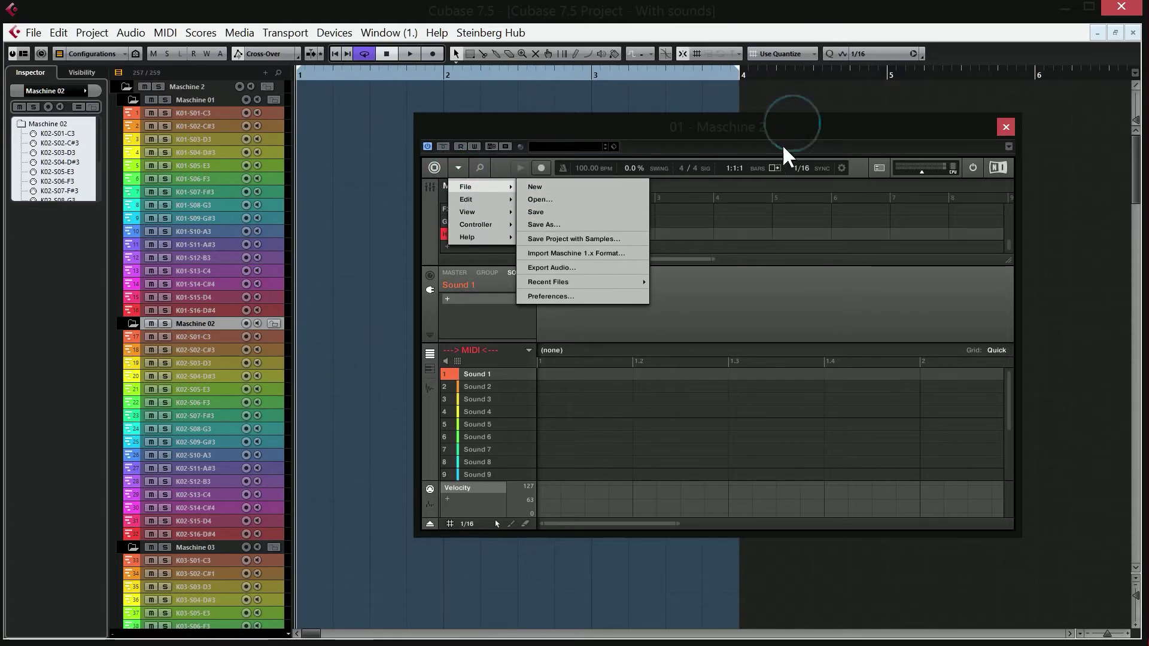
left_click(871, 173)
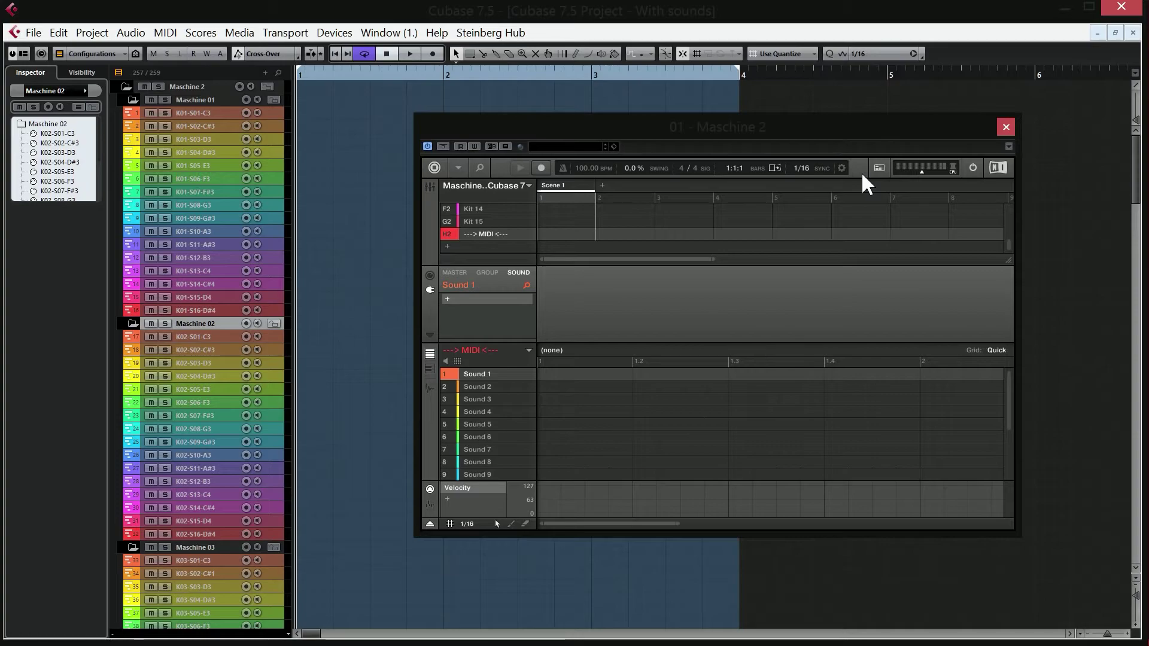
- Select the Maschine 01 folder track, then Kit 01 and its STZ2_Kick_03 sound in Maschine
left_click_drag(854, 133, 905, 149)
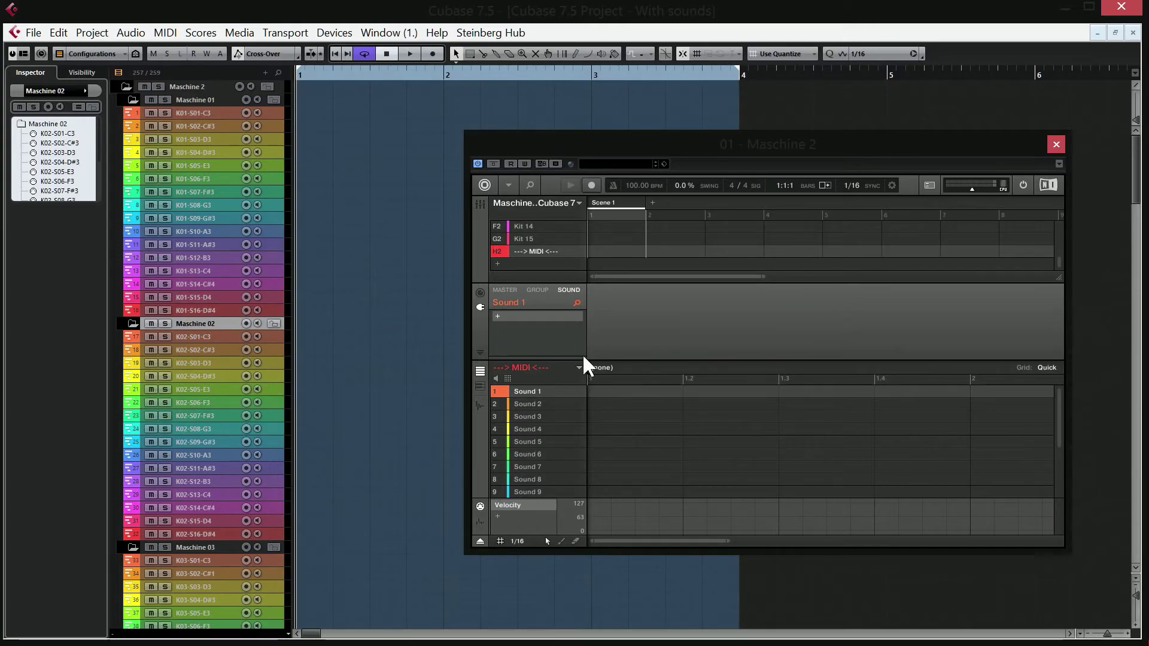
left_click(227, 100)
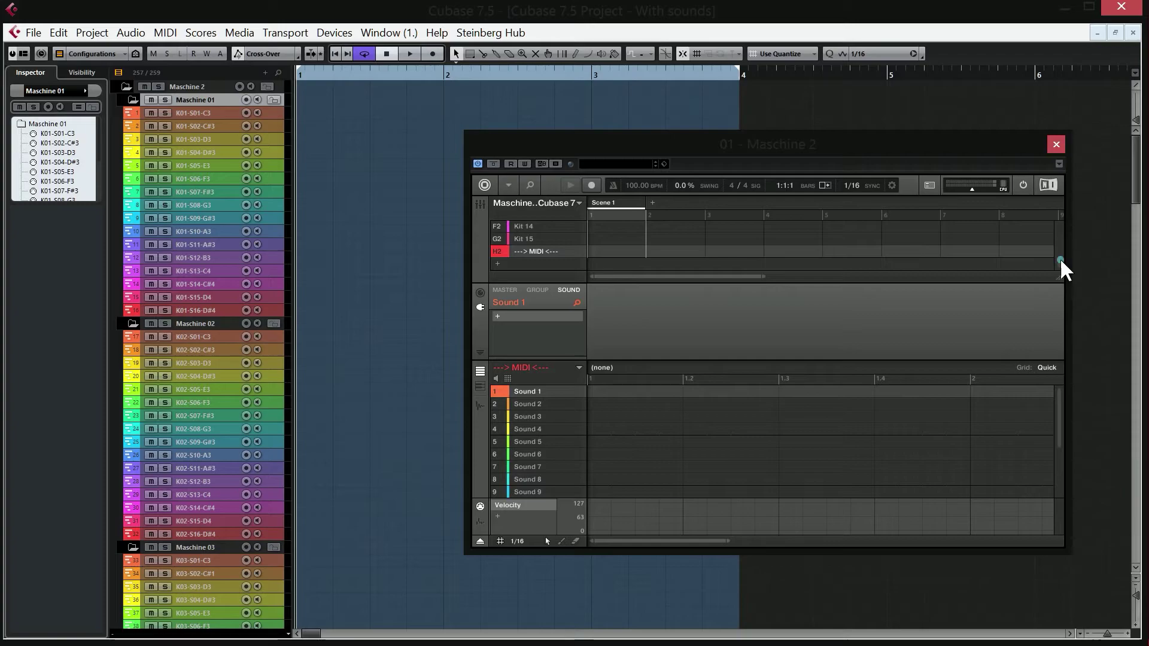
left_click_drag(1061, 267, 1060, 230)
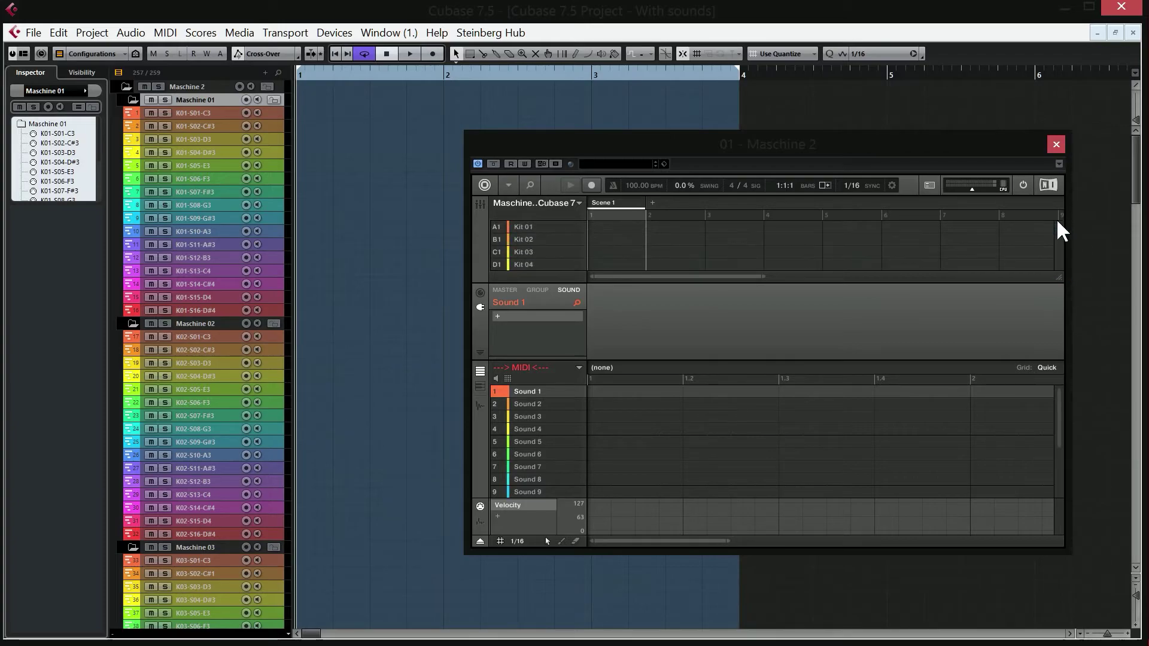
left_click(523, 227)
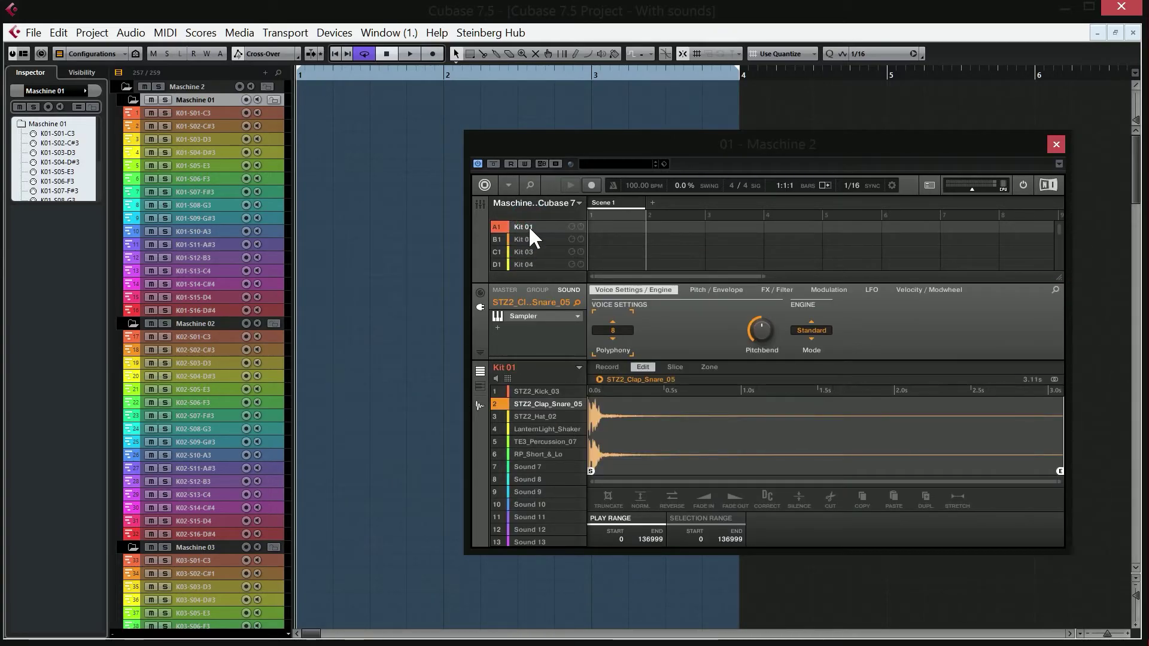
left_click(538, 390)
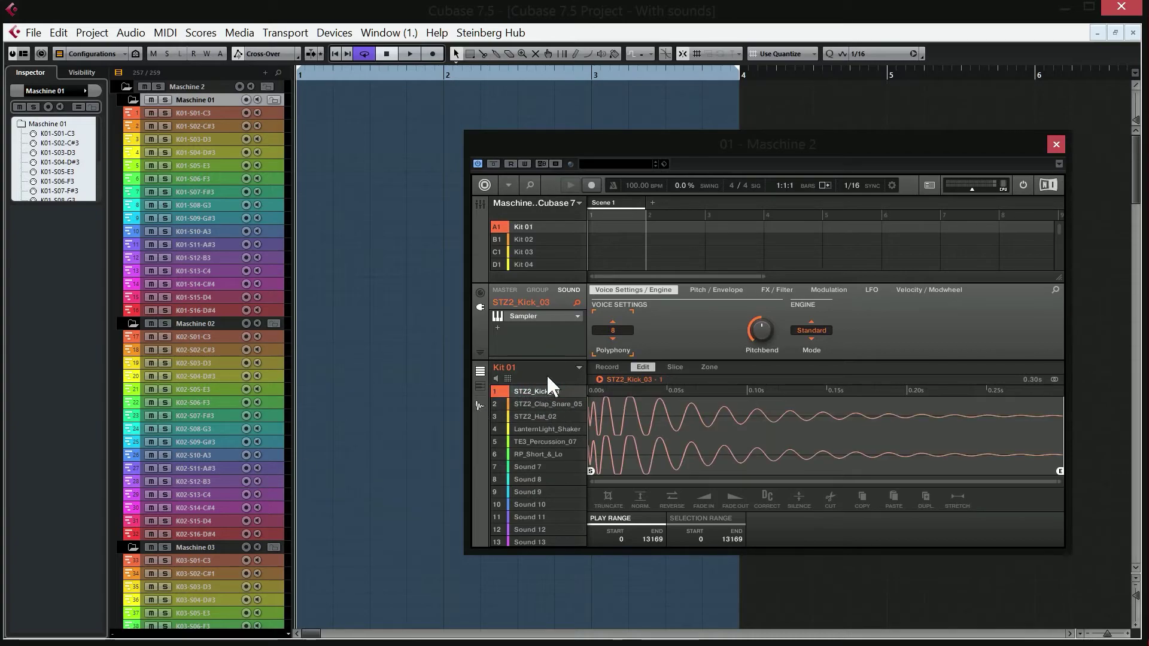
- Toggle Maschine's browser on and then off again, and reposition the Maschine window
left_click(506, 187)
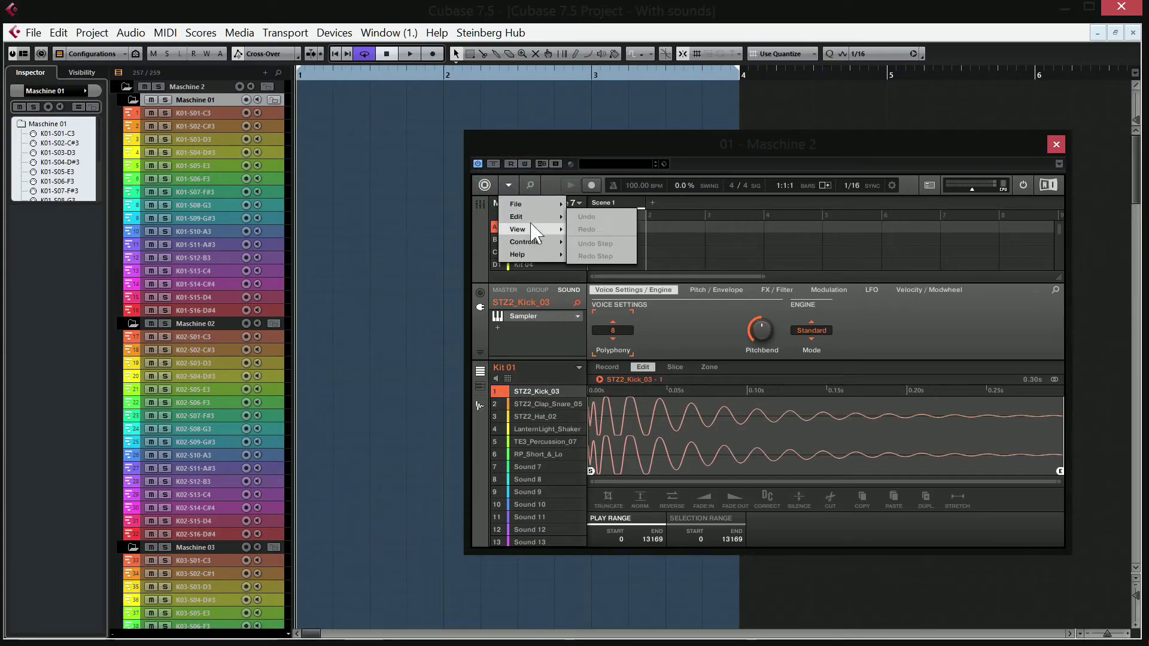
mouse_move(527, 230)
left_click(592, 230)
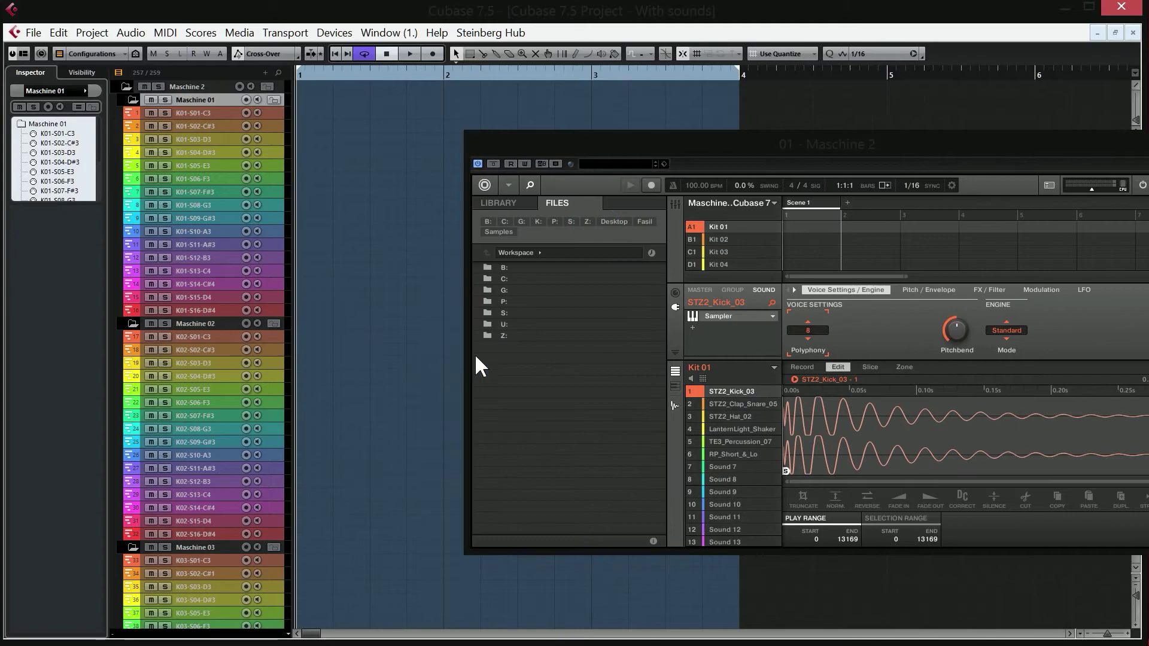
left_click(508, 185)
mouse_move(550, 228)
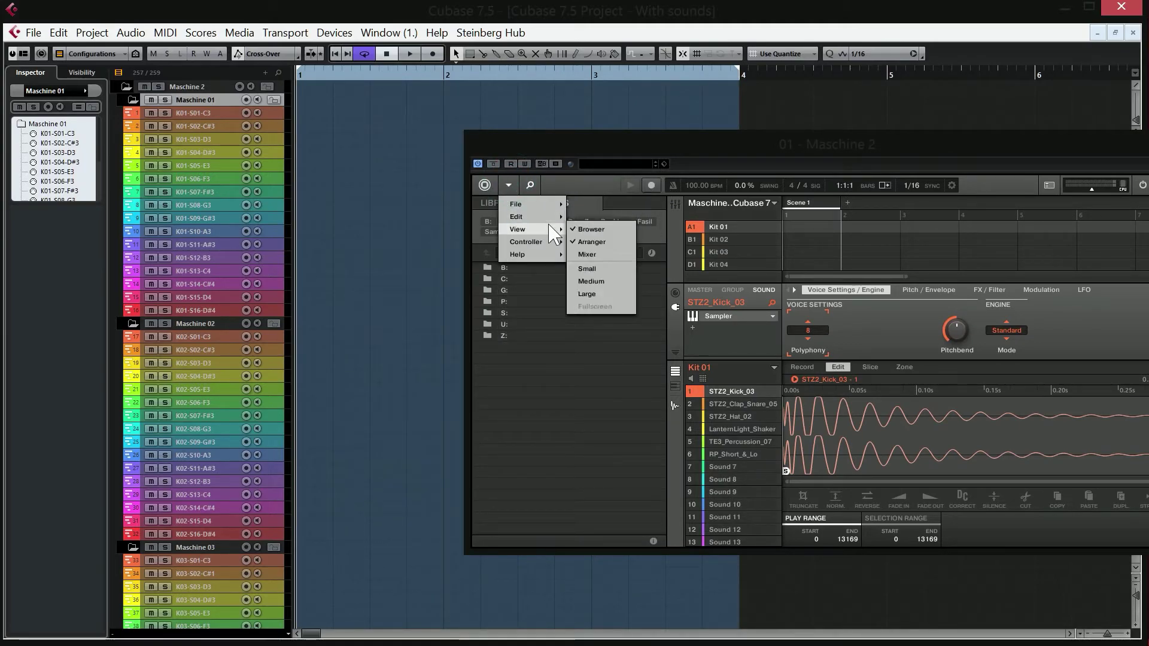
left_click(609, 230)
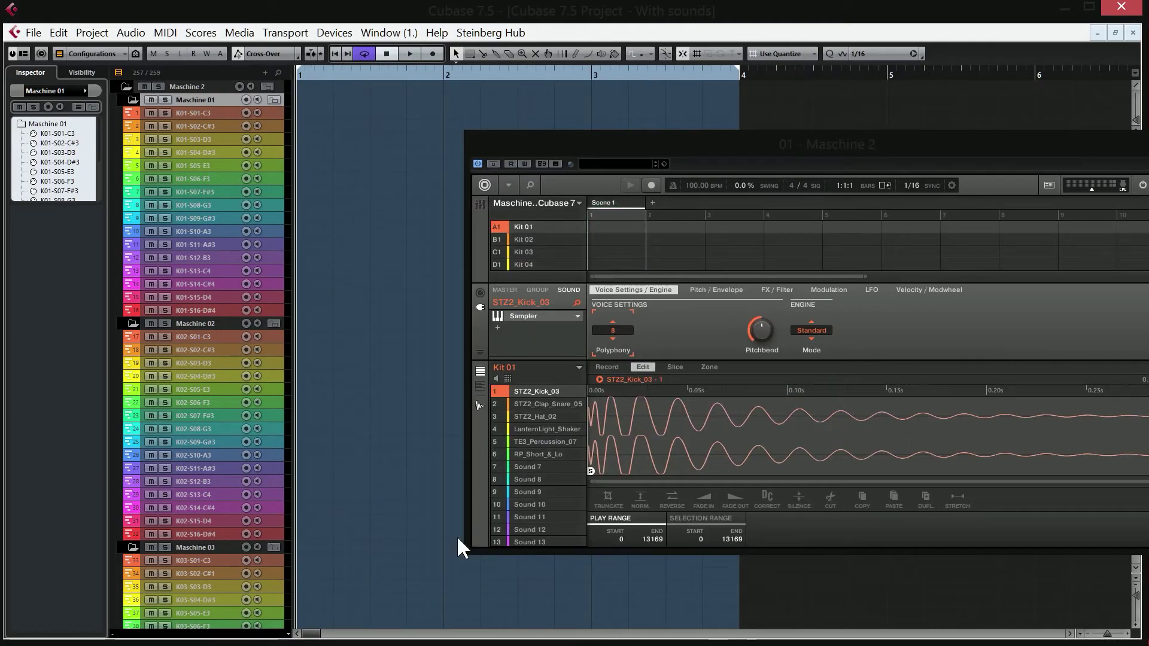
left_click_drag(1047, 141, 951, 130)
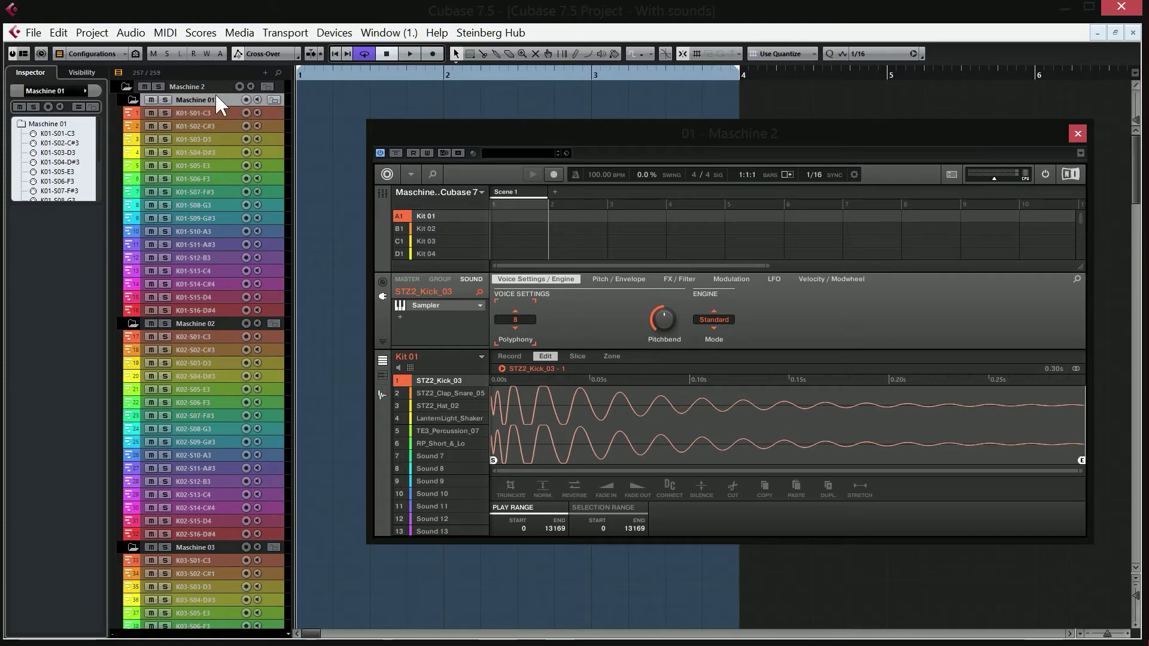
- Toggle record-enable on the Maschine 2 and Maschine 02 folders, then select Maschine's ---> MIDI <--- group
left_click(240, 87)
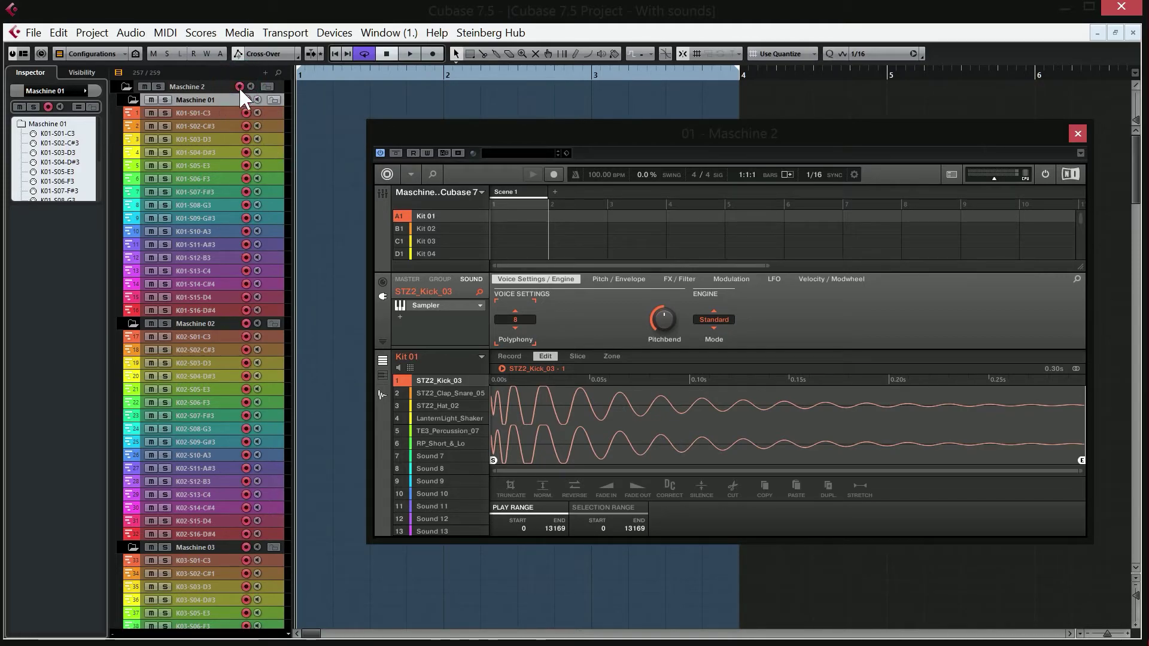
left_click(246, 324)
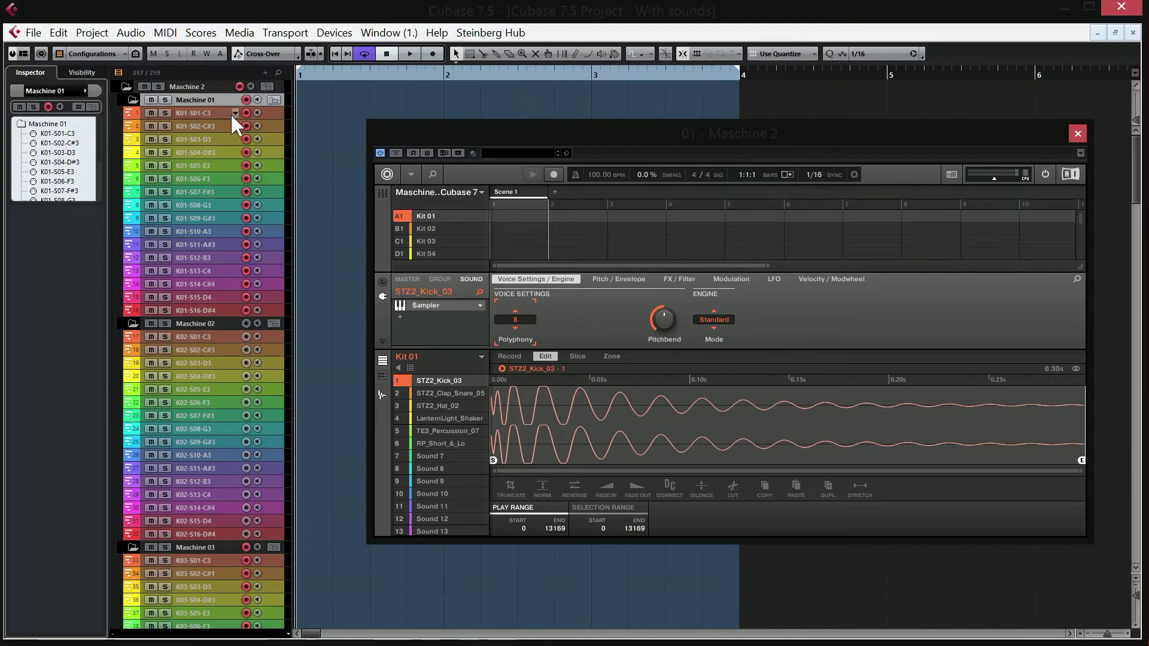
left_click(238, 85)
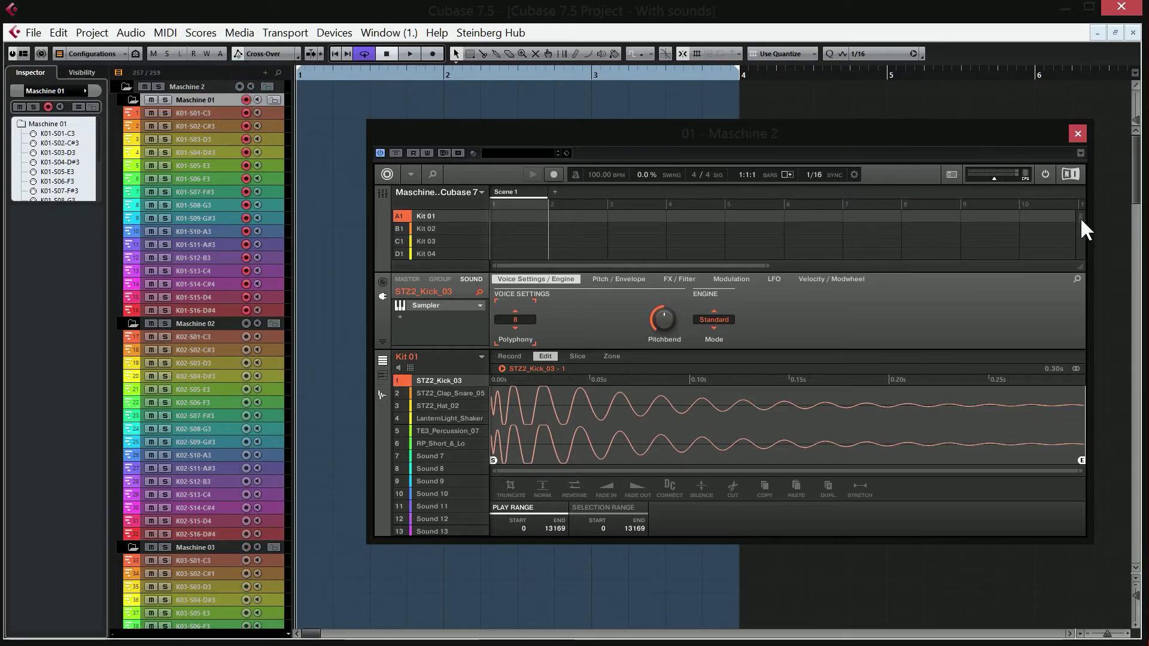
left_click_drag(1080, 217, 1086, 254)
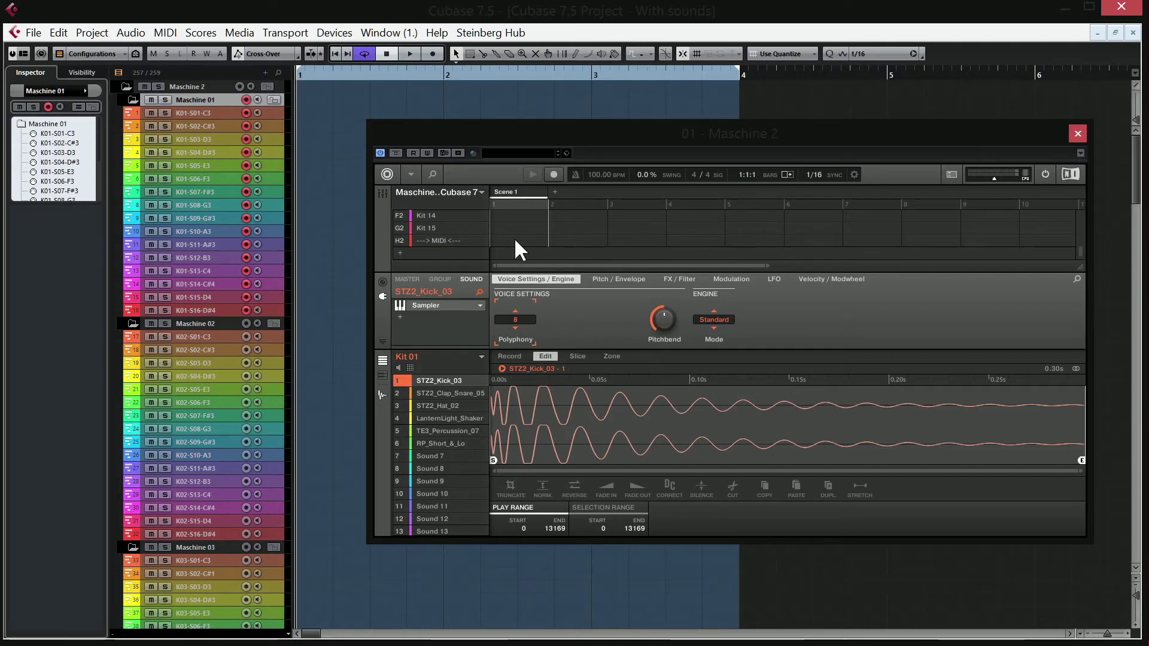
left_click(442, 243)
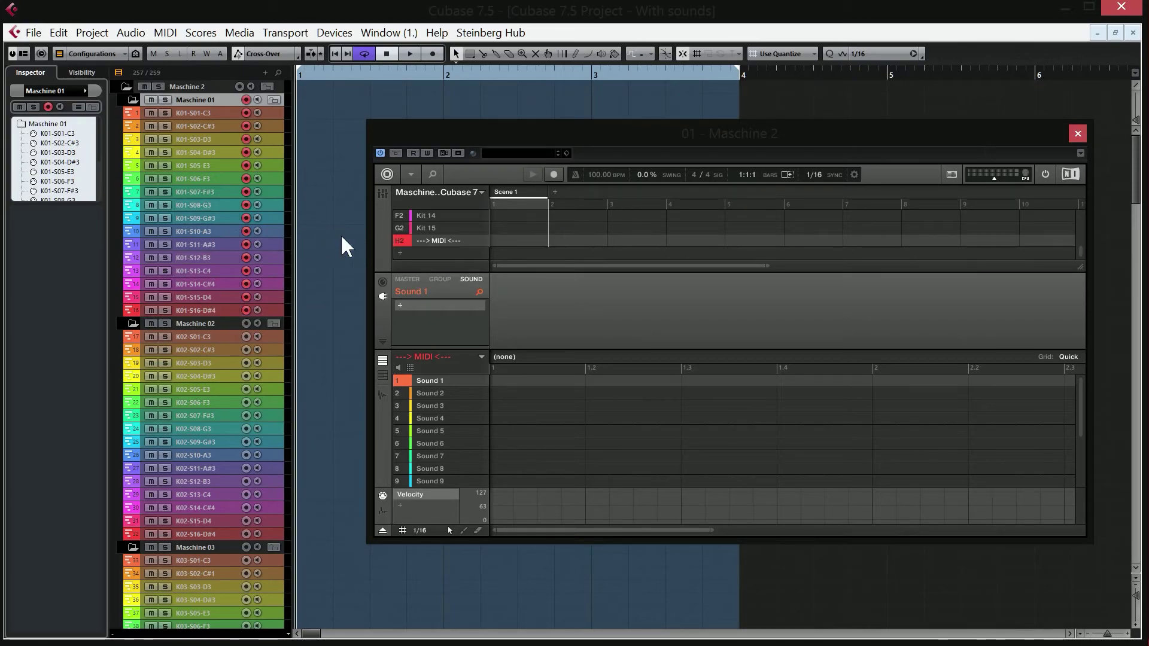
- Select the Kit 14 group in Maschine, then the ---> MIDI <--- group again
left_click(440, 217)
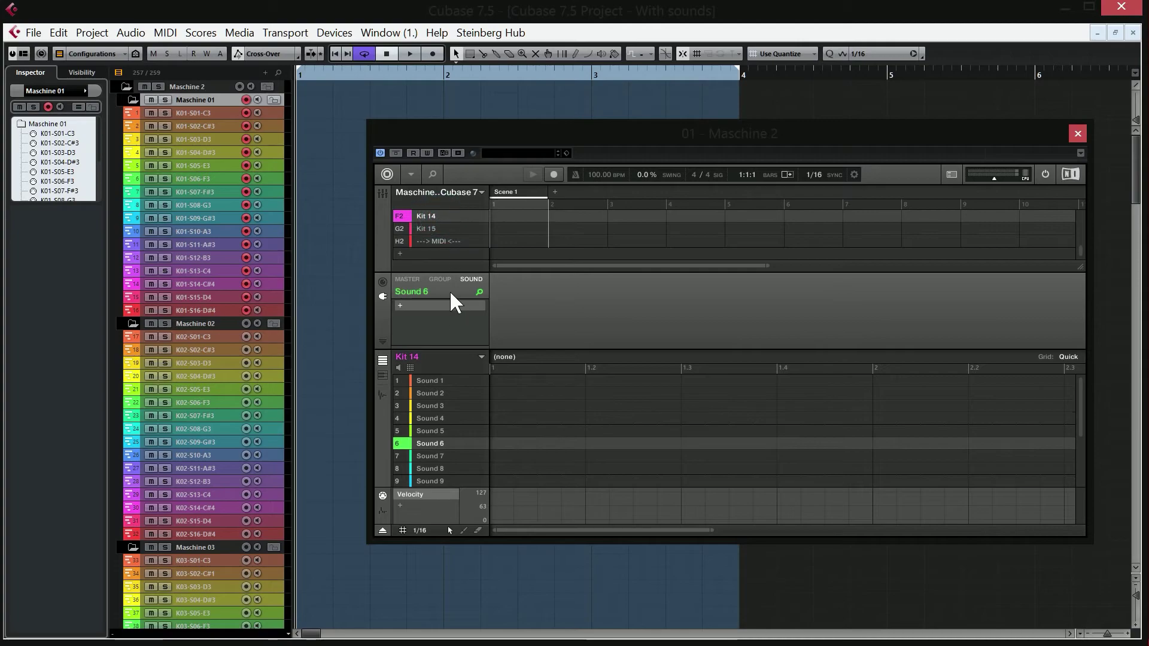
scroll(451, 235, "up", 1)
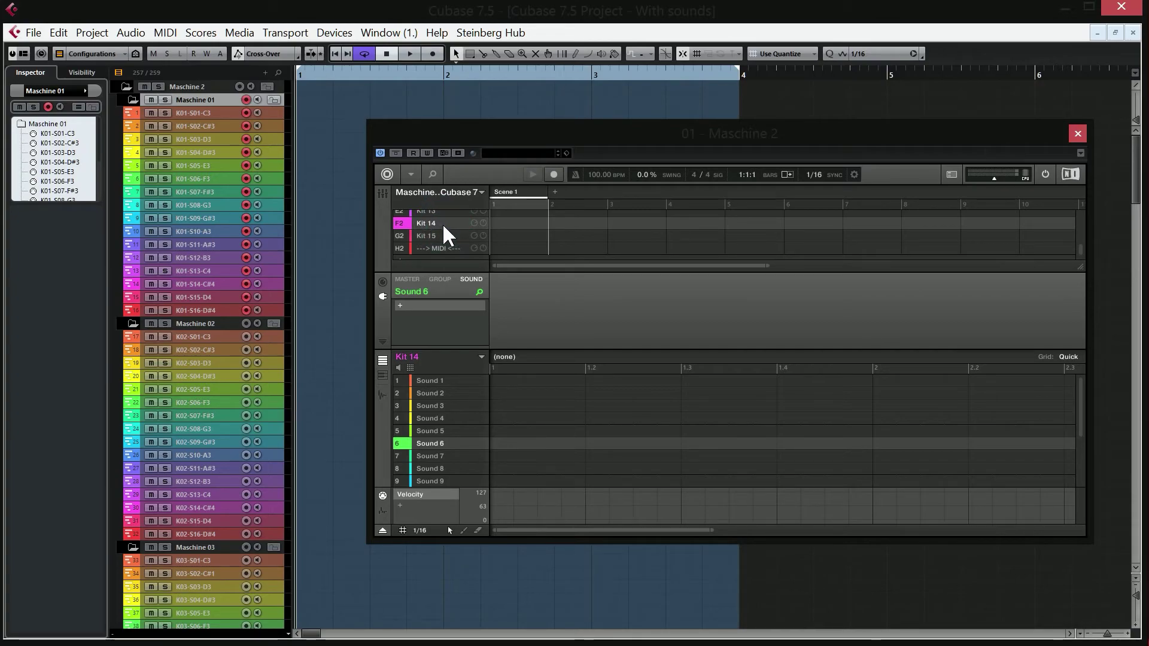
left_click(440, 246)
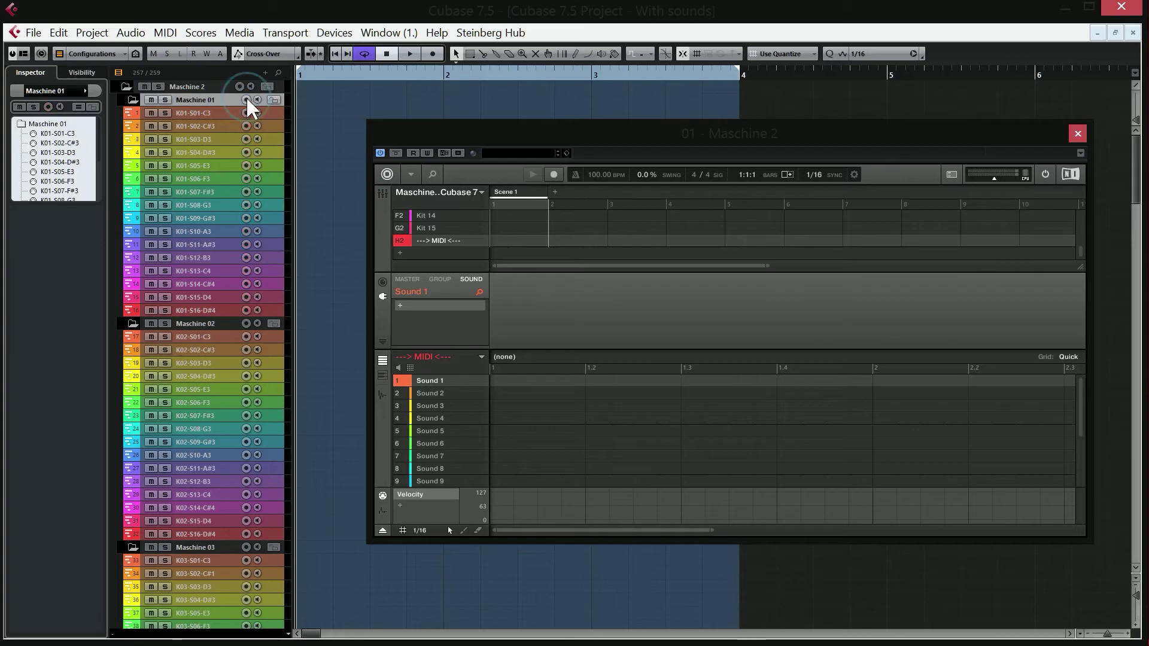
- Record-enable the Maschine 14 folder's K14 tracks and run a brief test recording
scroll(310, 355, "down", 20)
scroll(323, 361, "down", 18)
scroll(325, 361, "down", 15)
left_click(195, 274)
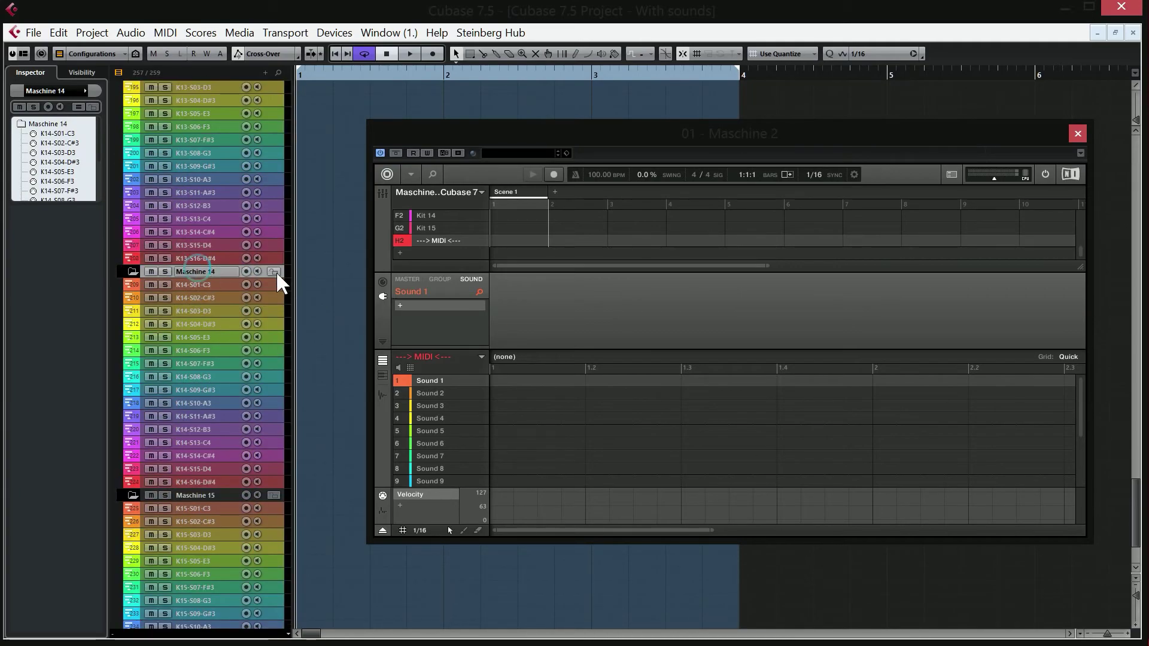
left_click(247, 272)
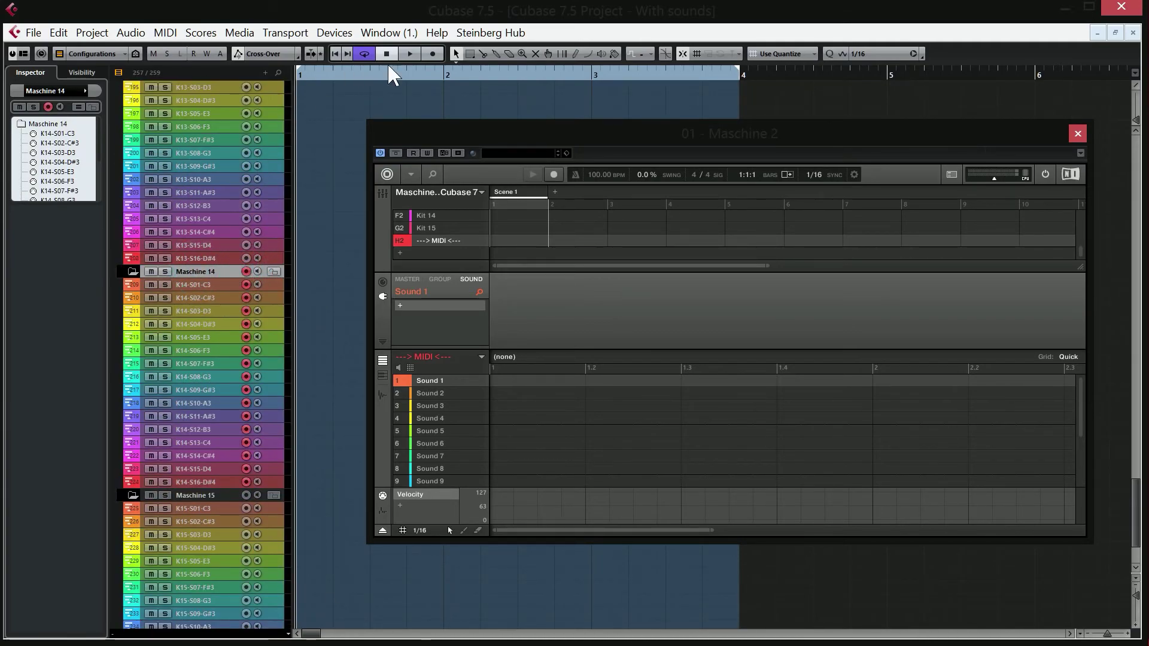
left_click(410, 54)
left_click(433, 55)
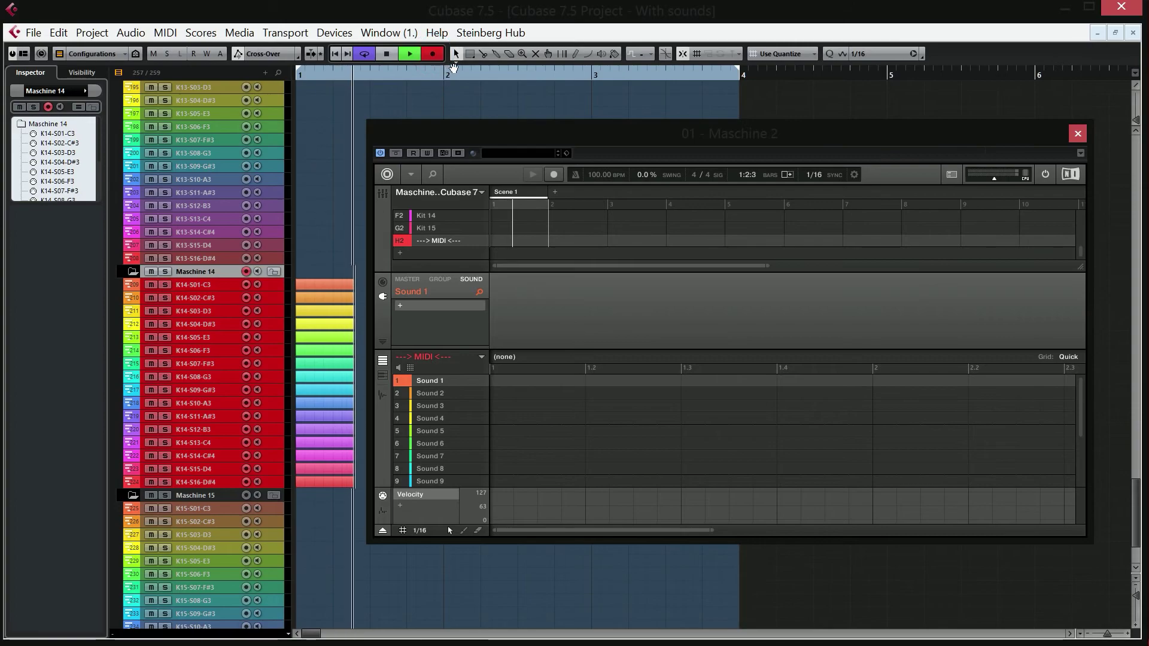
key("space")
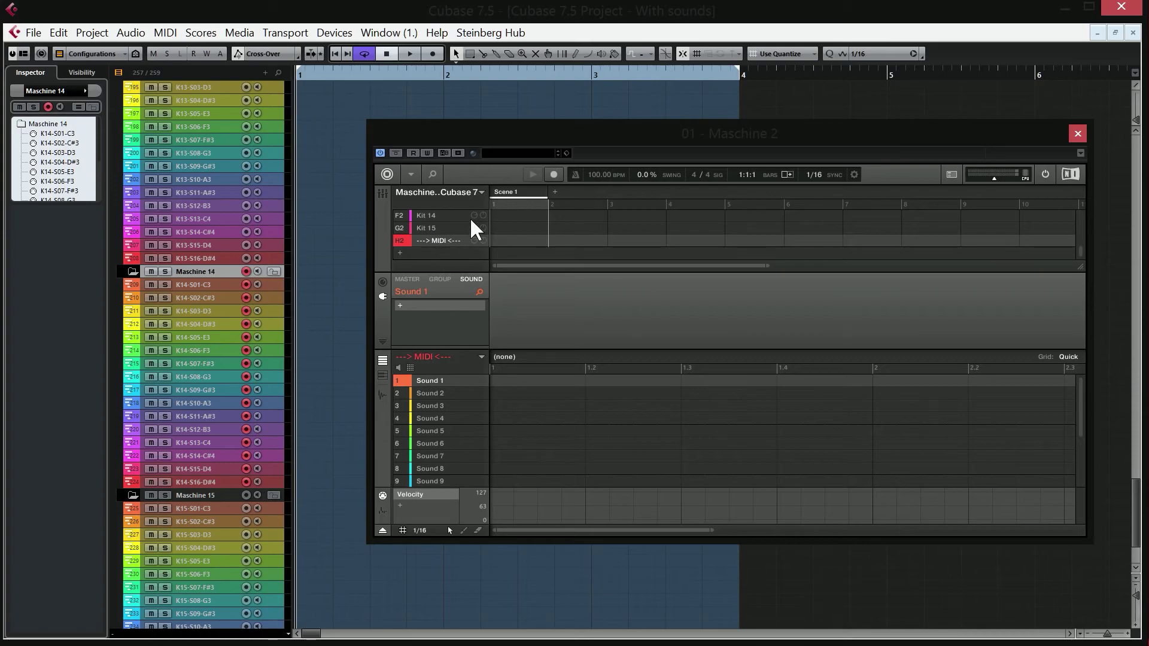
left_click_drag(537, 139, 565, 134)
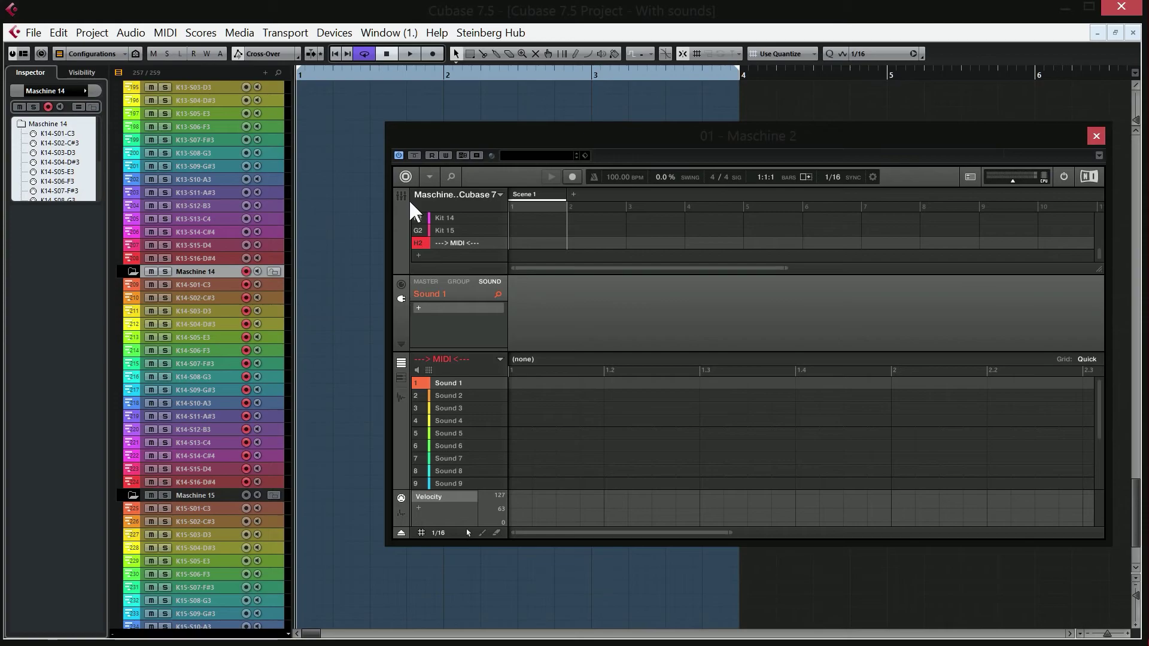